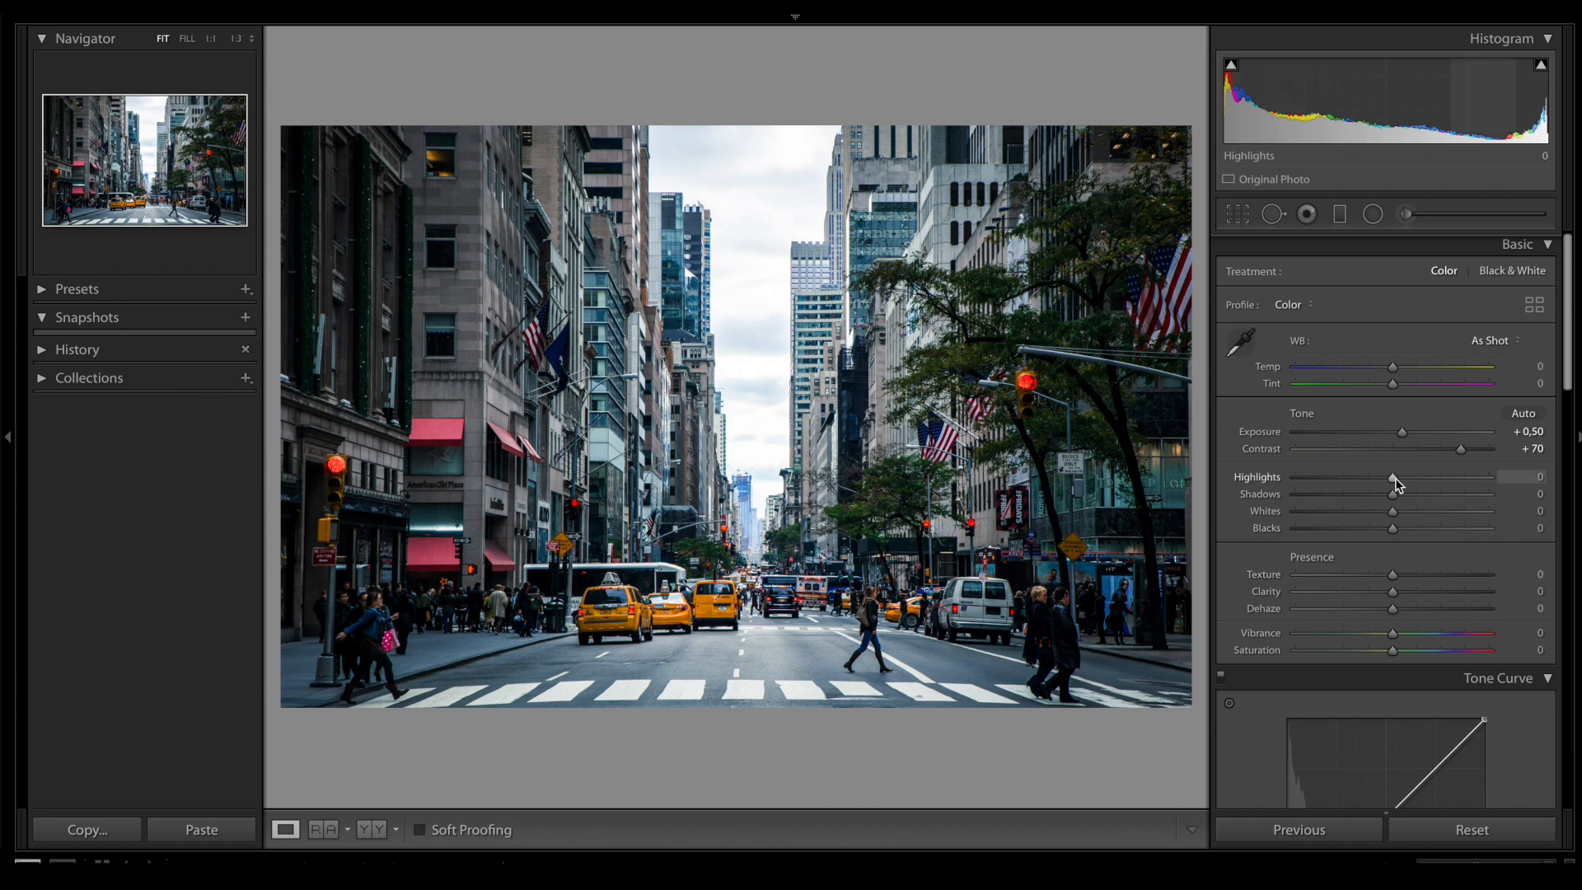
- Balance the photo's tones with Highlights at −40, Shadows +25, Whites −20 and Blacks +20
left_click_drag(1395, 478, 1356, 482)
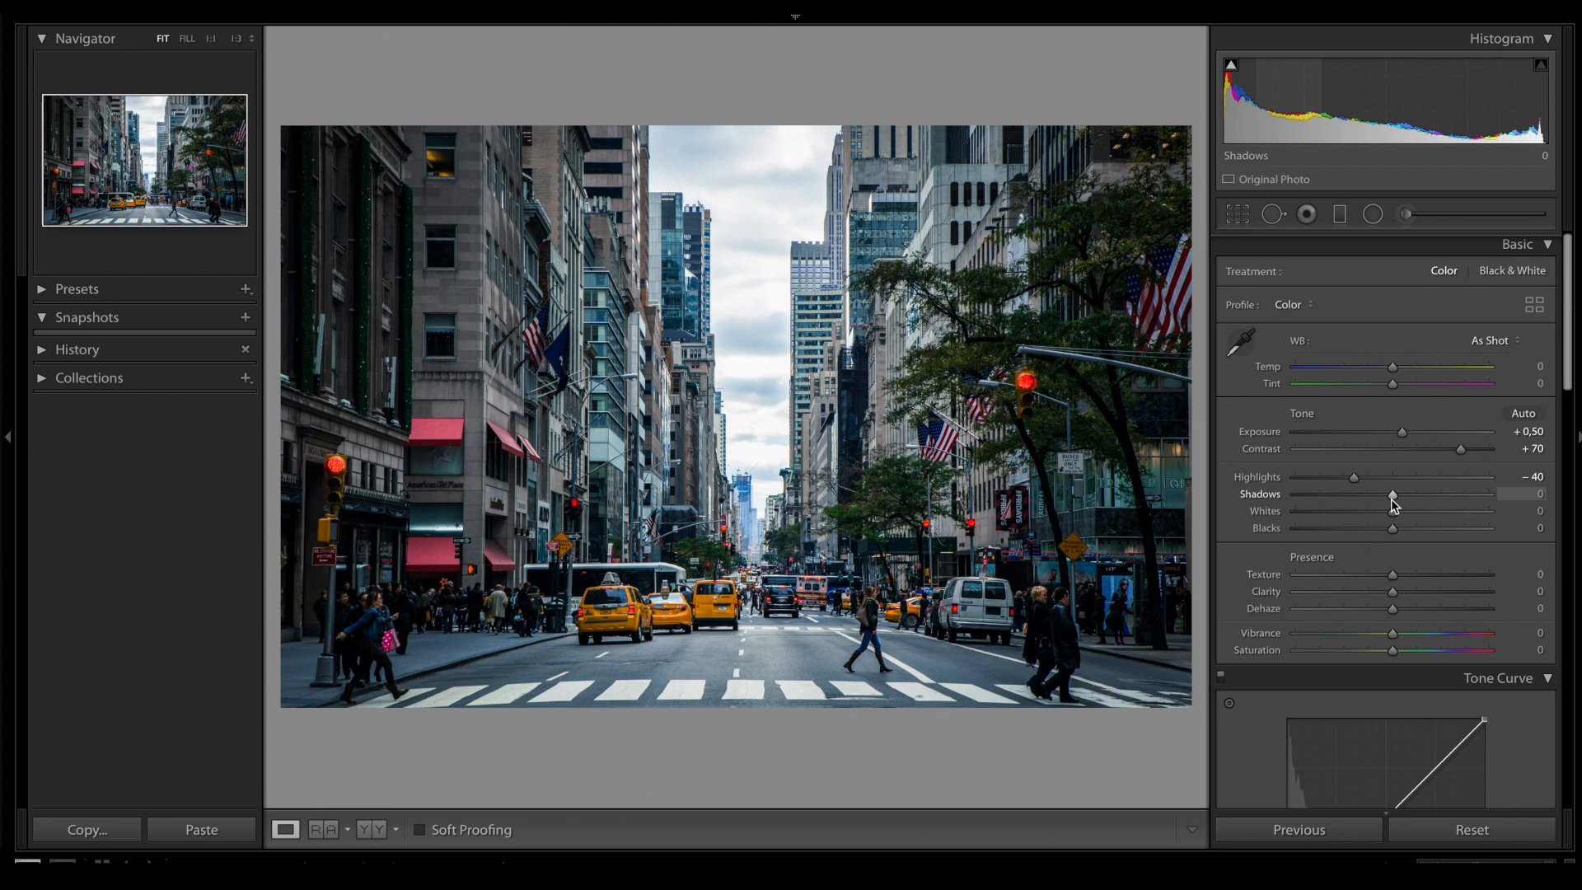
left_click_drag(1392, 498, 1416, 499)
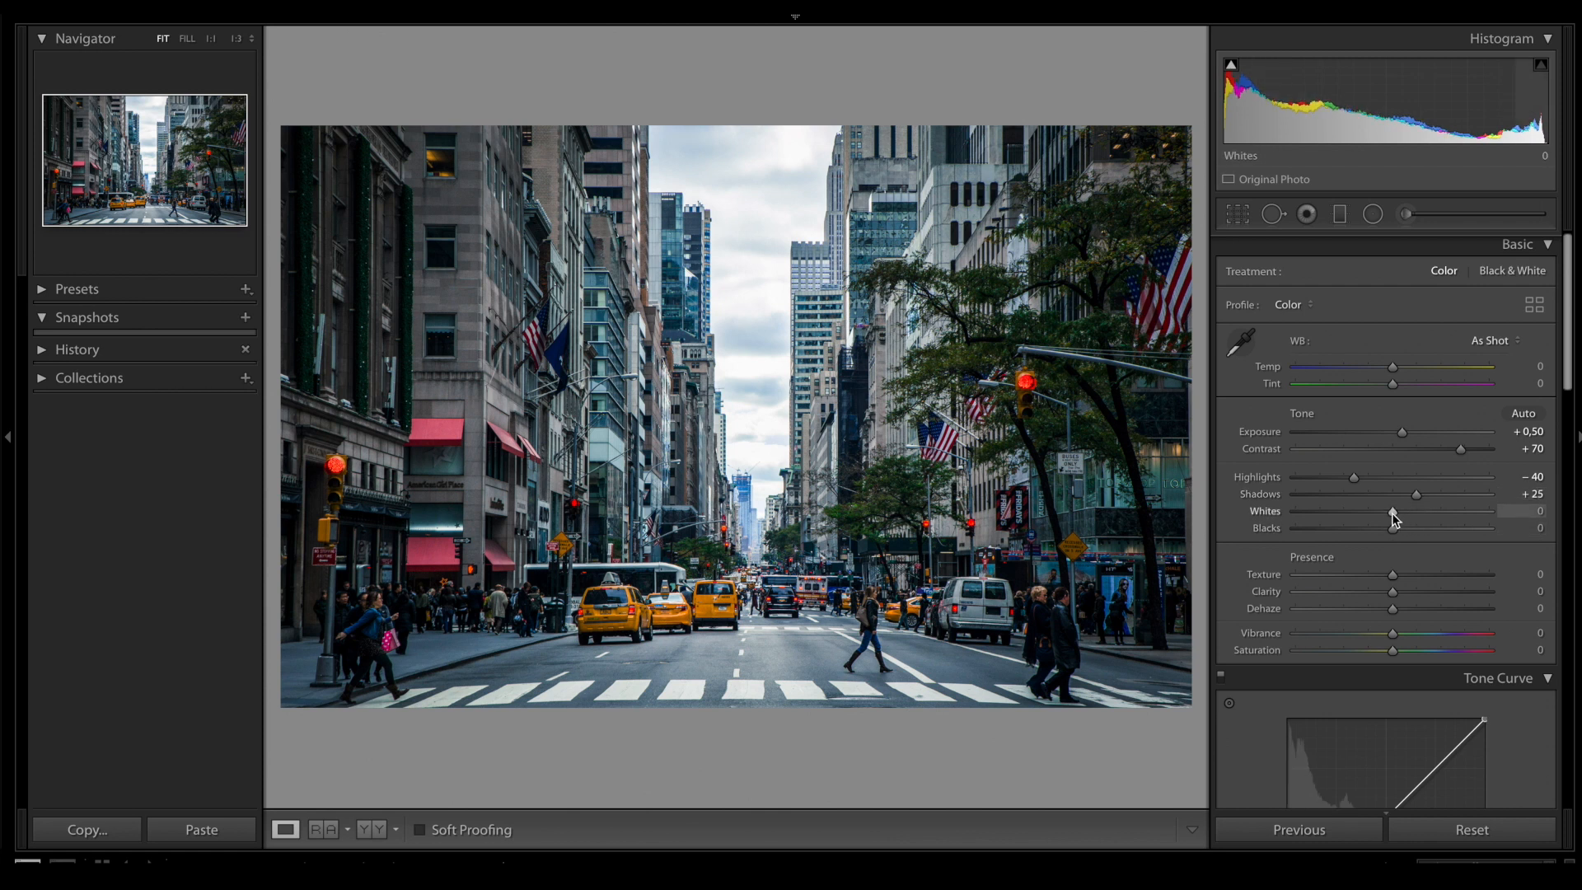
left_click_drag(1391, 512, 1372, 513)
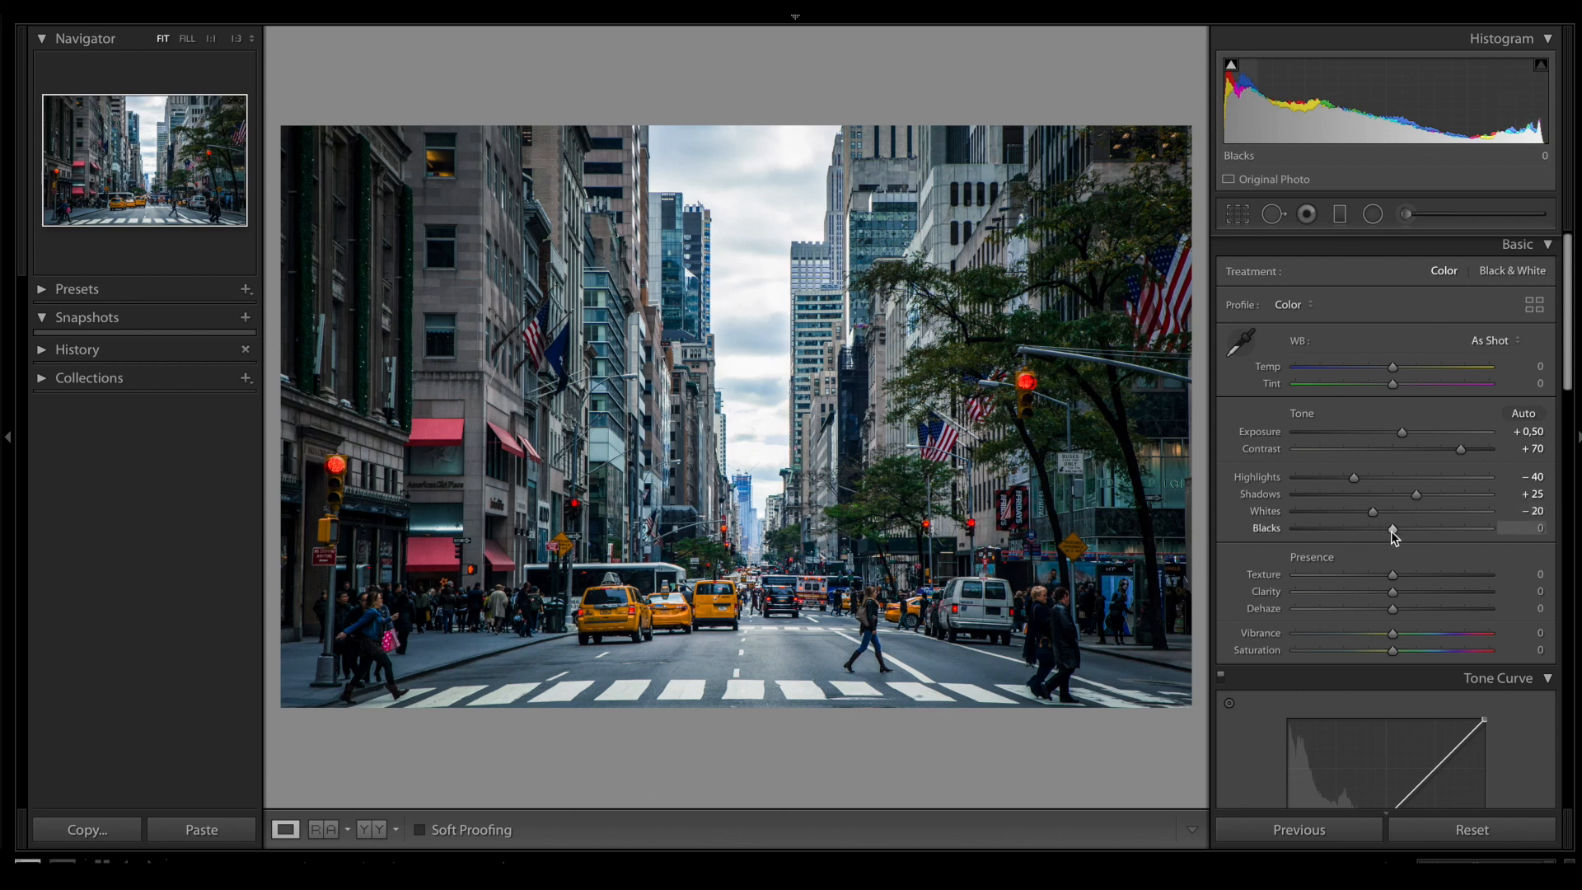
left_click_drag(1391, 532, 1411, 531)
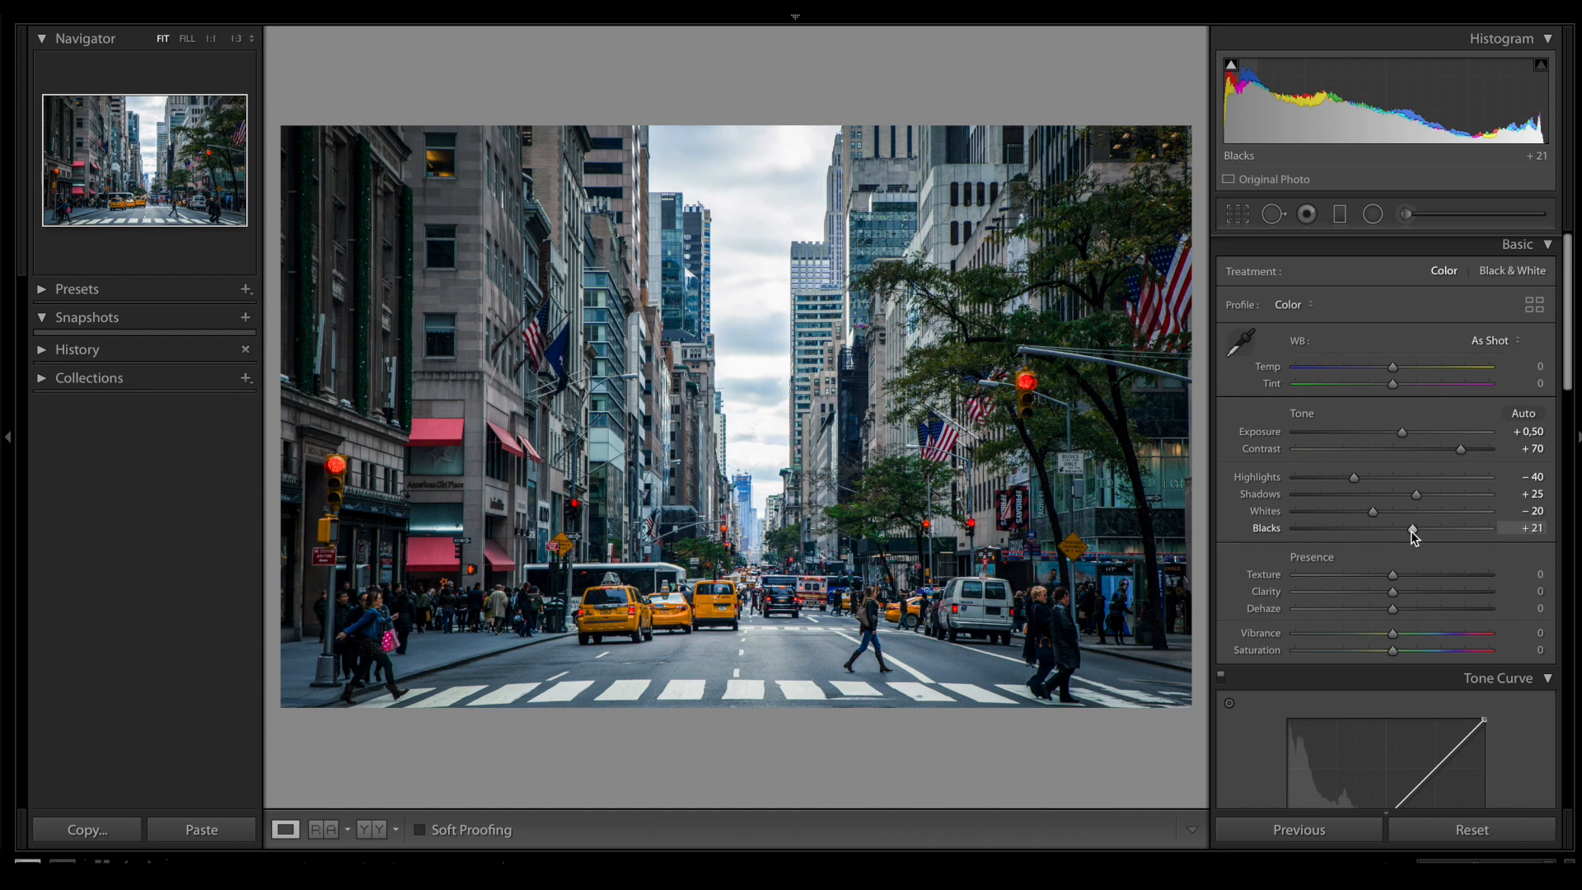
left_click_drag(1410, 530, 1409, 531)
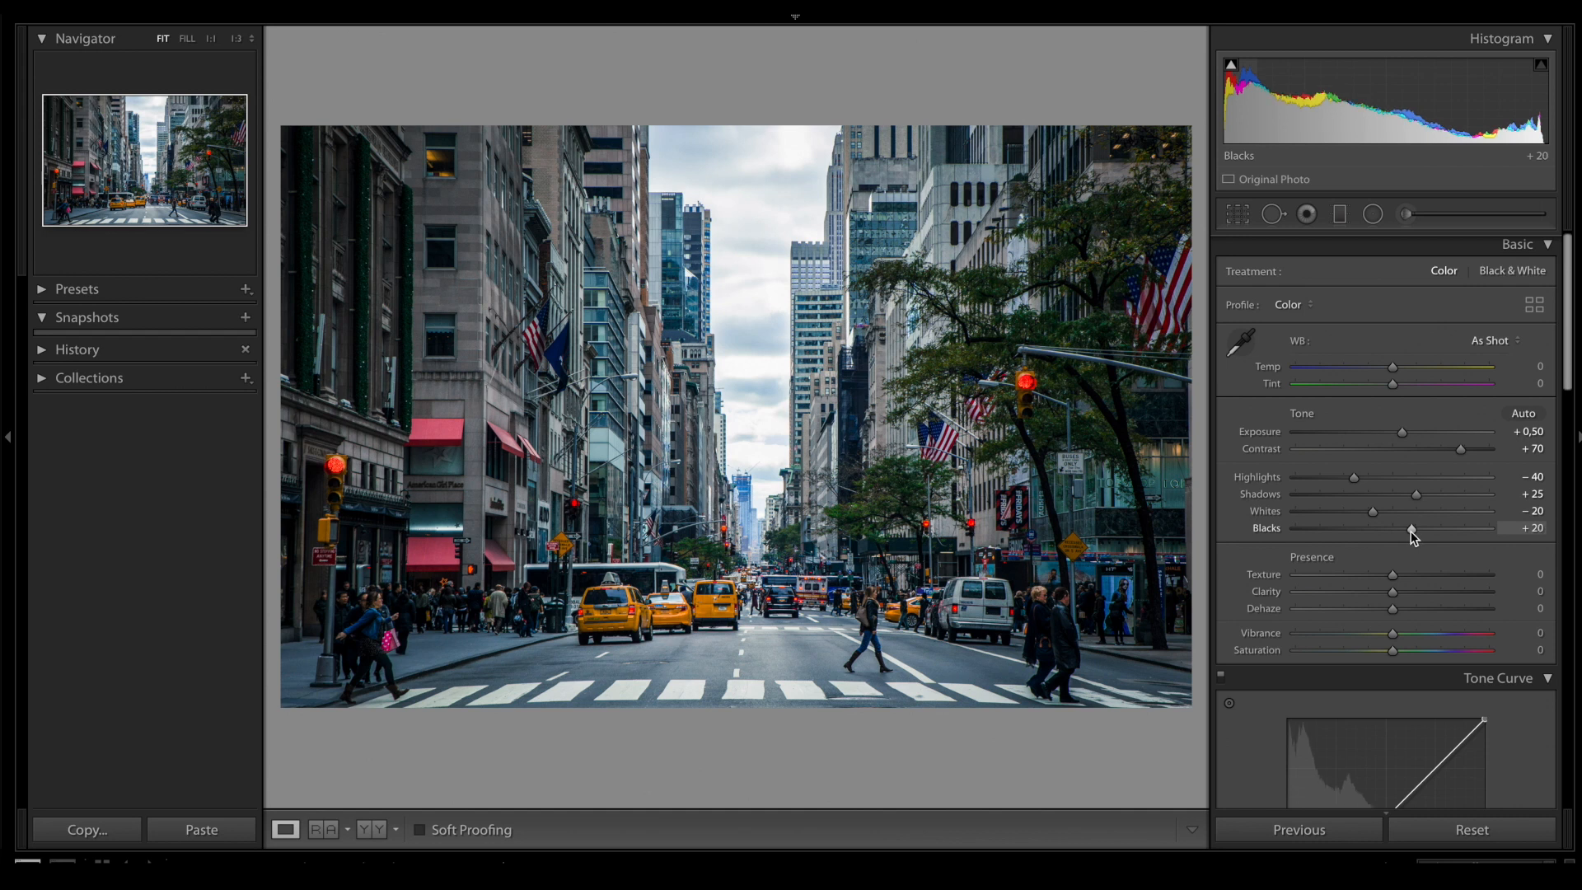
- Mute the reds in the HSL colour settings with Hue −5, Saturation −24 and Luminance −10
scroll(1410, 531, "down", 6)
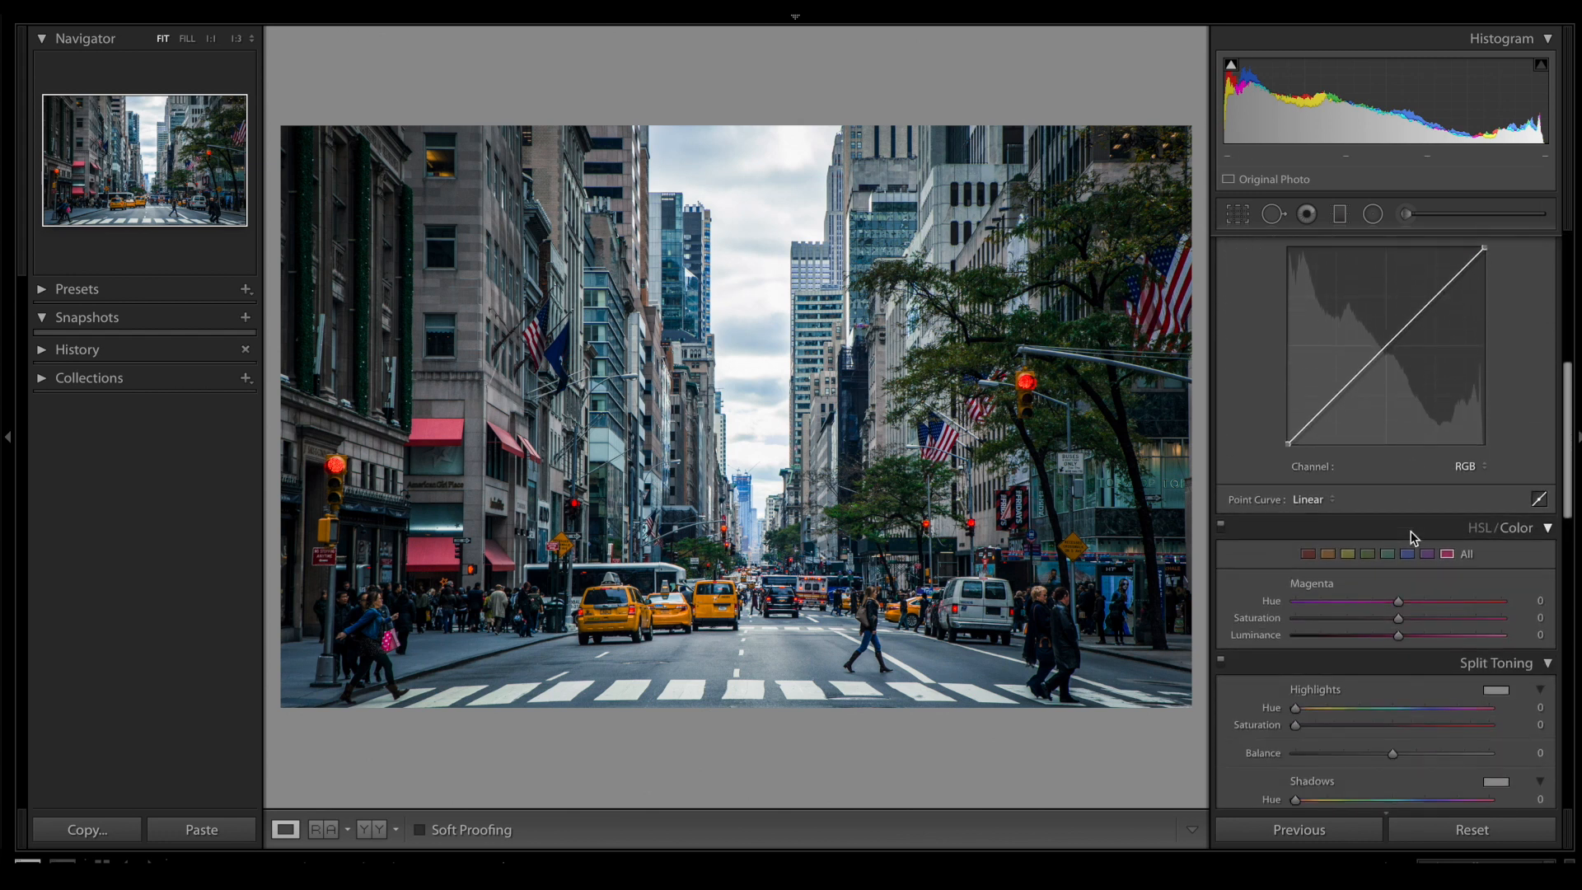
left_click(1311, 529)
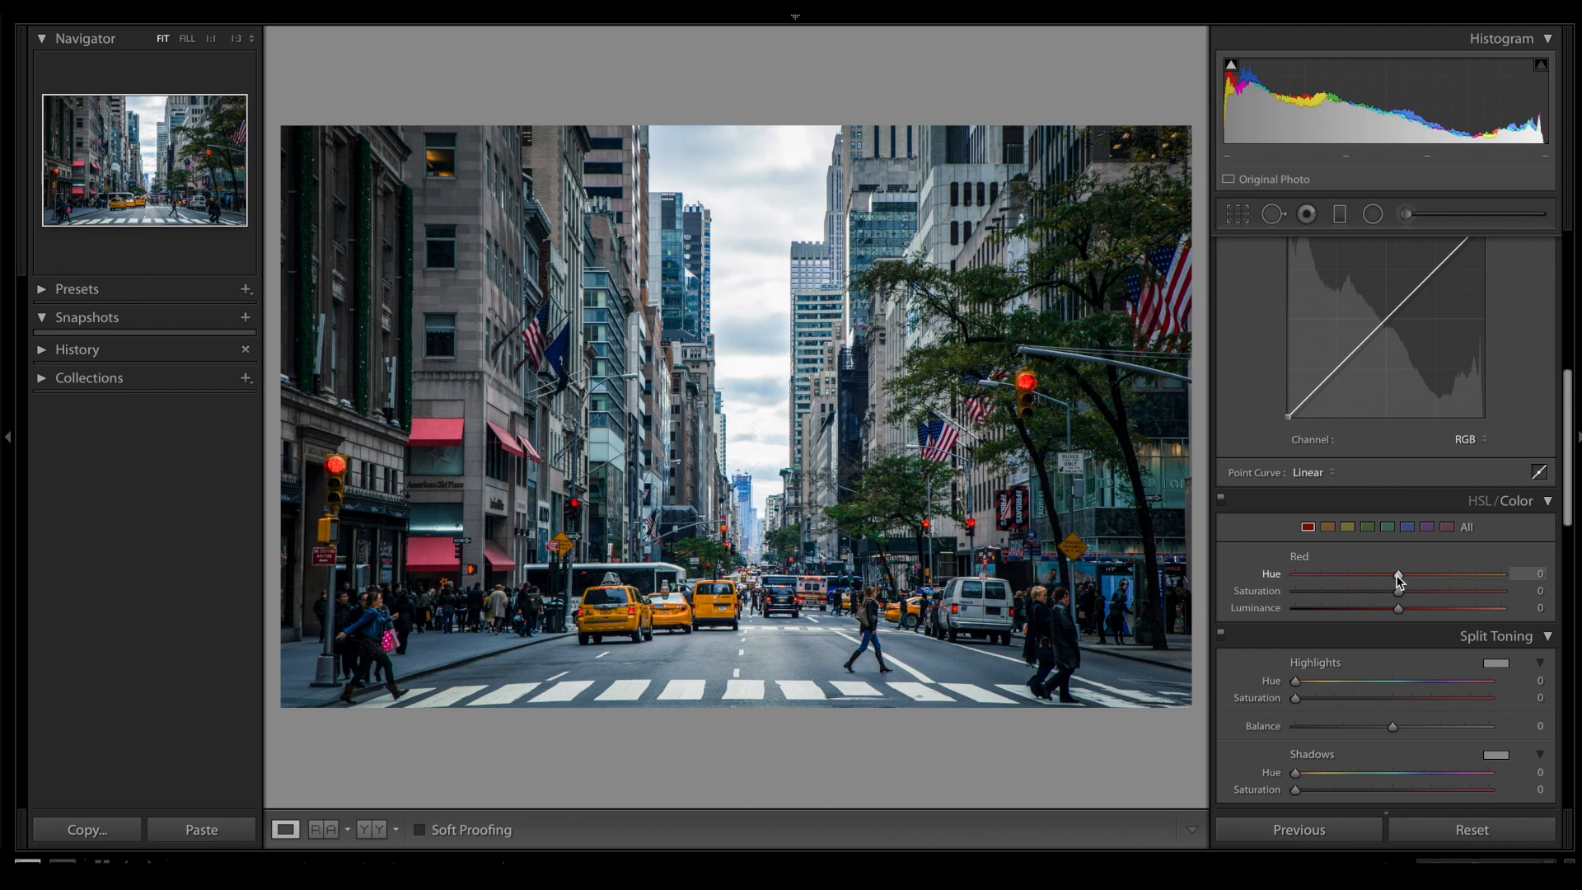
left_click_drag(1396, 575, 1393, 580)
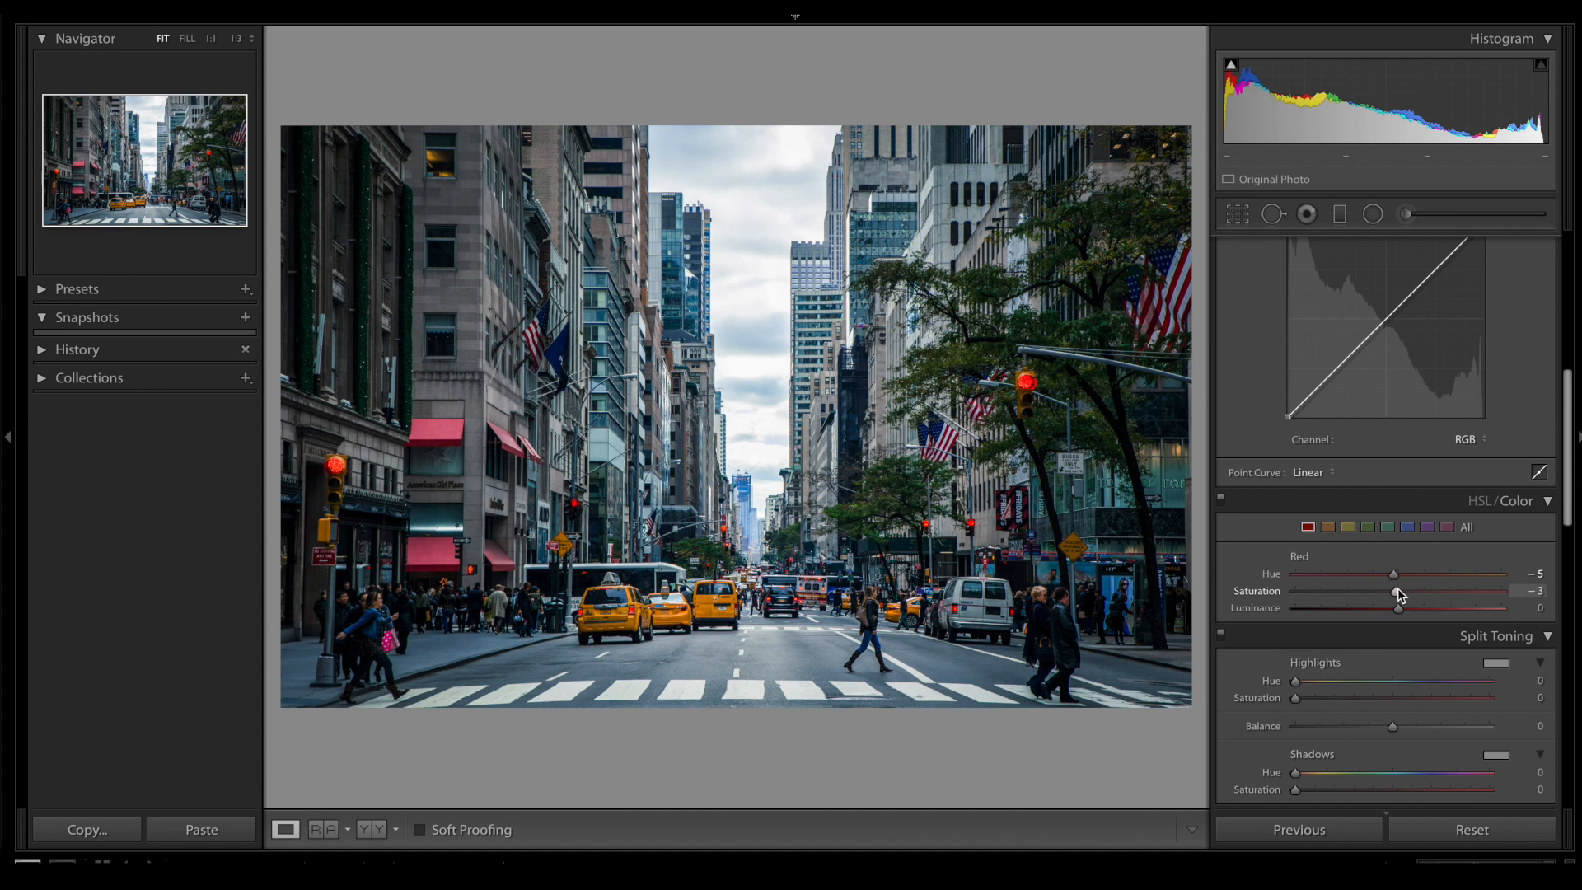
left_click_drag(1394, 588, 1378, 588)
left_click_drag(1396, 607, 1389, 613)
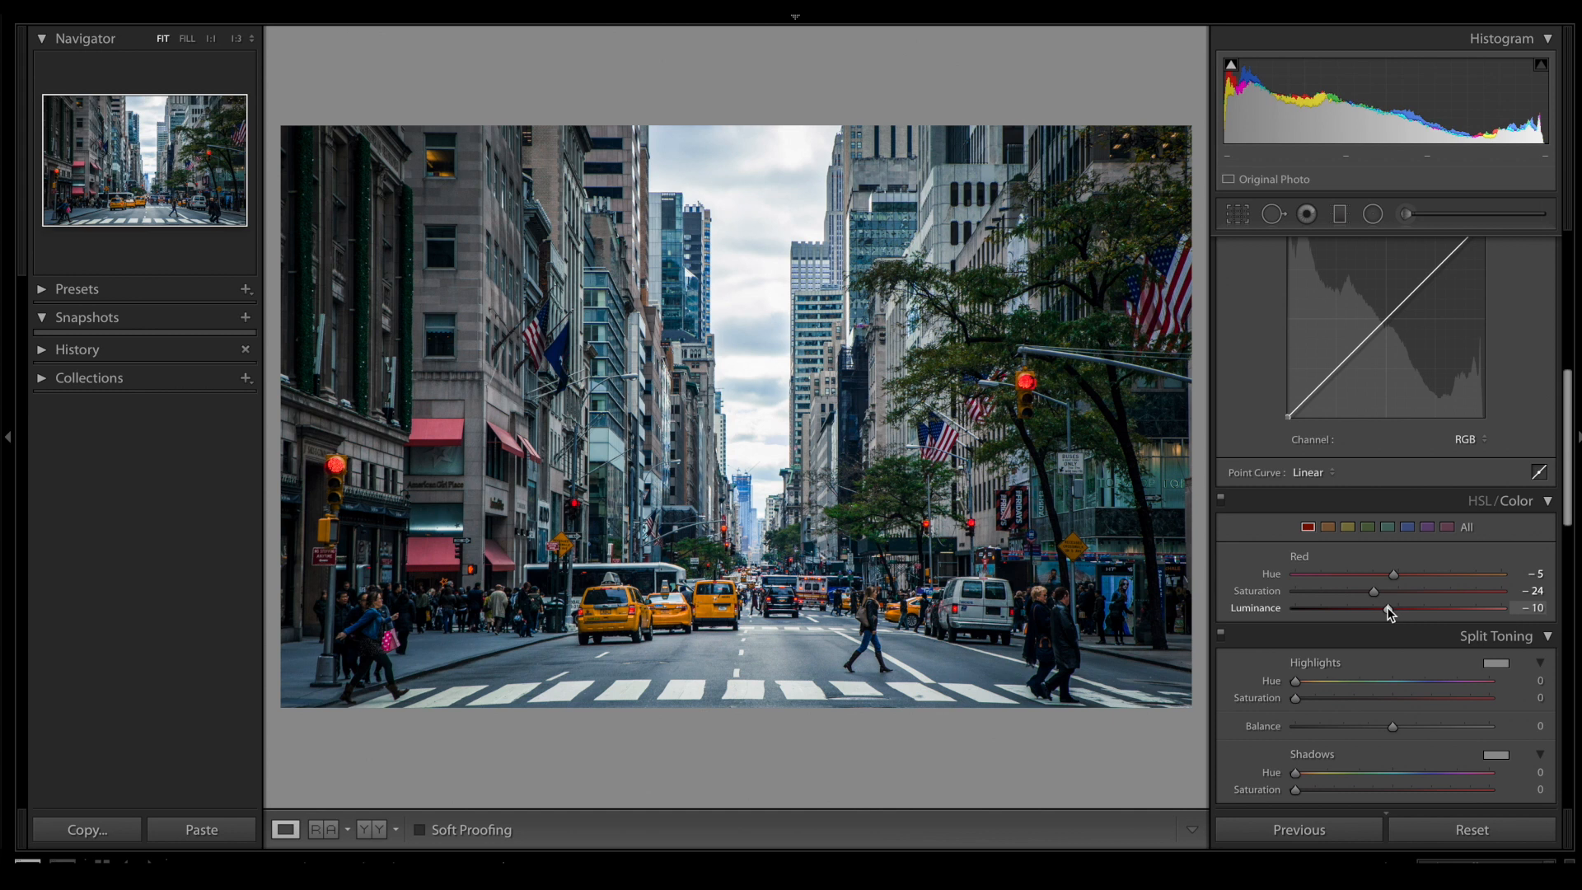
- Set the orange hue to −2 and reduce orange saturation, then shift the yellow hue fully toward orange with slightly higher yellow saturation and luminance
left_click(1327, 527)
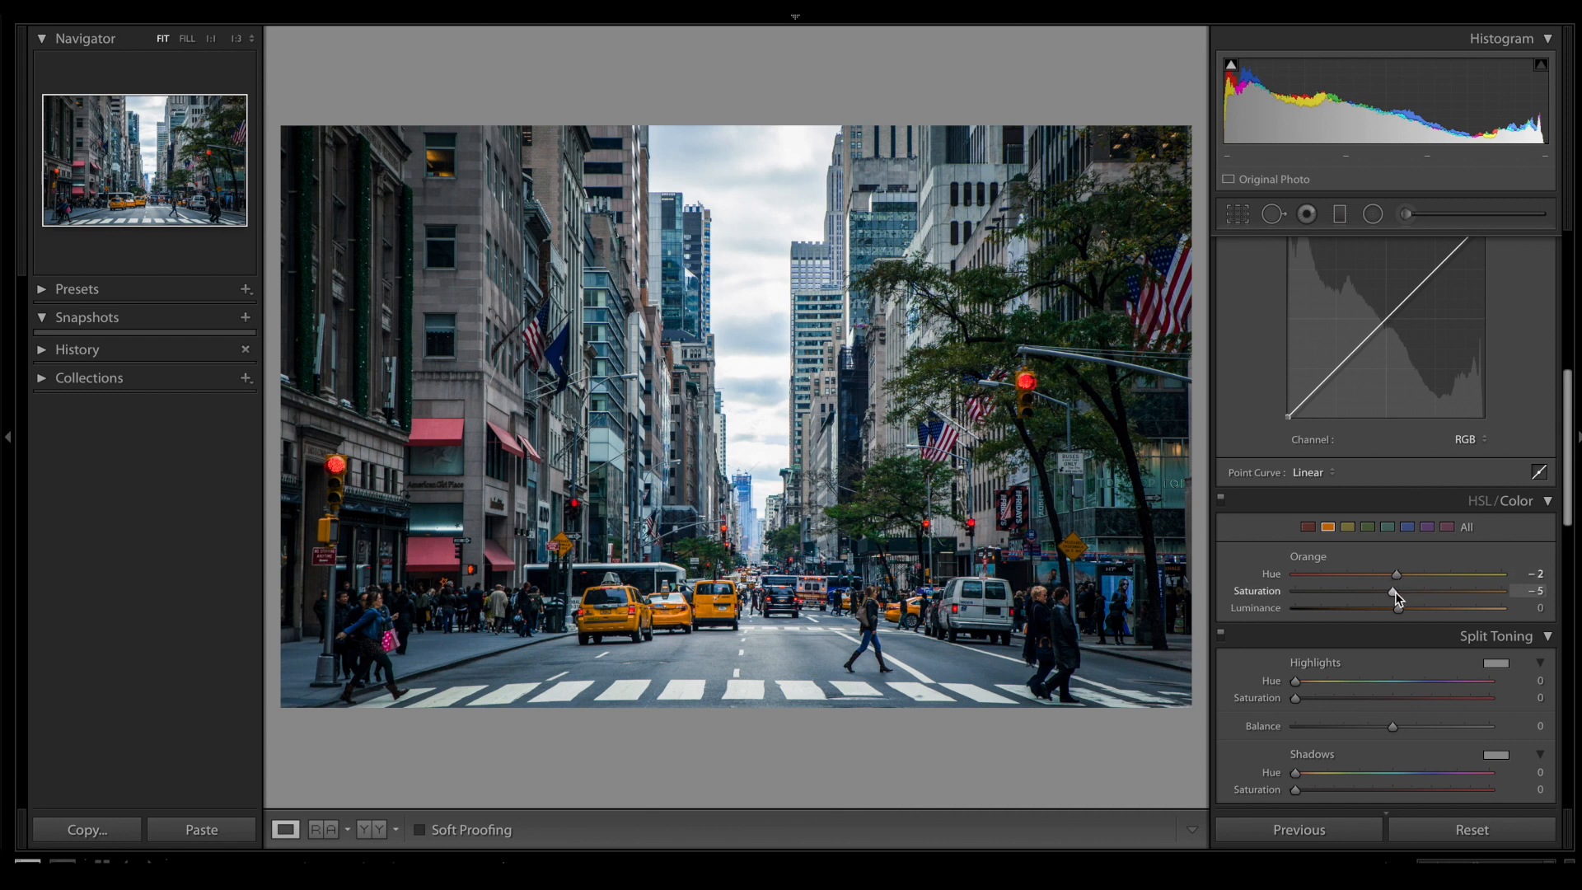
left_click_drag(1388, 591, 1366, 592)
left_click(1348, 531)
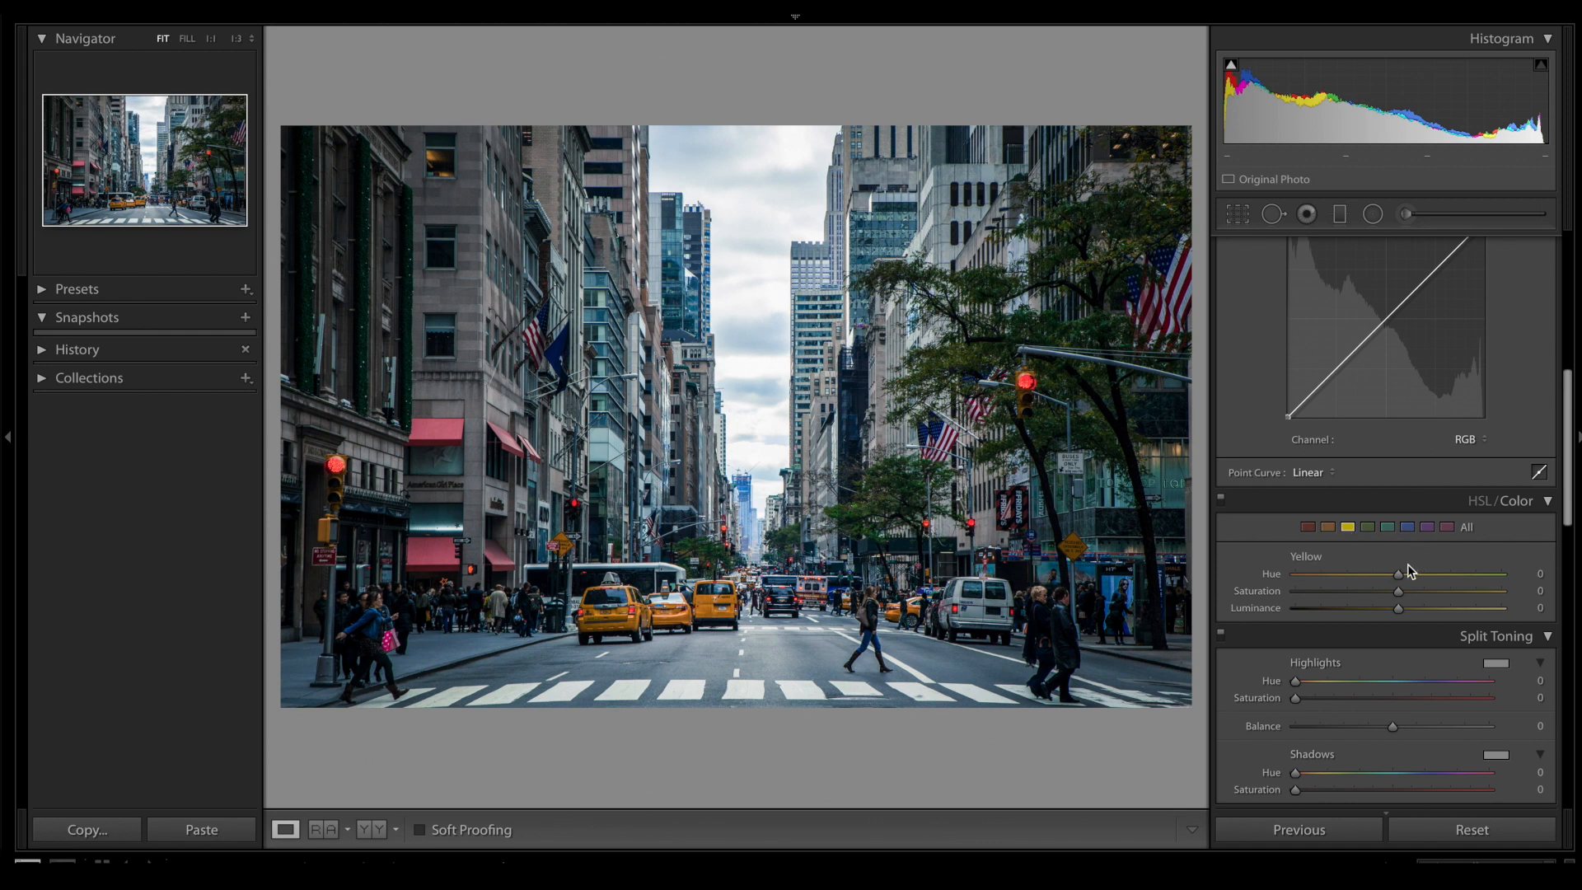
left_click_drag(1398, 576, 1276, 581)
left_click_drag(1406, 590, 1411, 591)
left_click_drag(1399, 612, 1413, 614)
- Fully desaturate the green and aqua colour ranges to −100
left_click(1366, 528)
left_click_drag(1399, 591, 1285, 590)
left_click(1387, 528)
left_click_drag(1394, 595, 1290, 596)
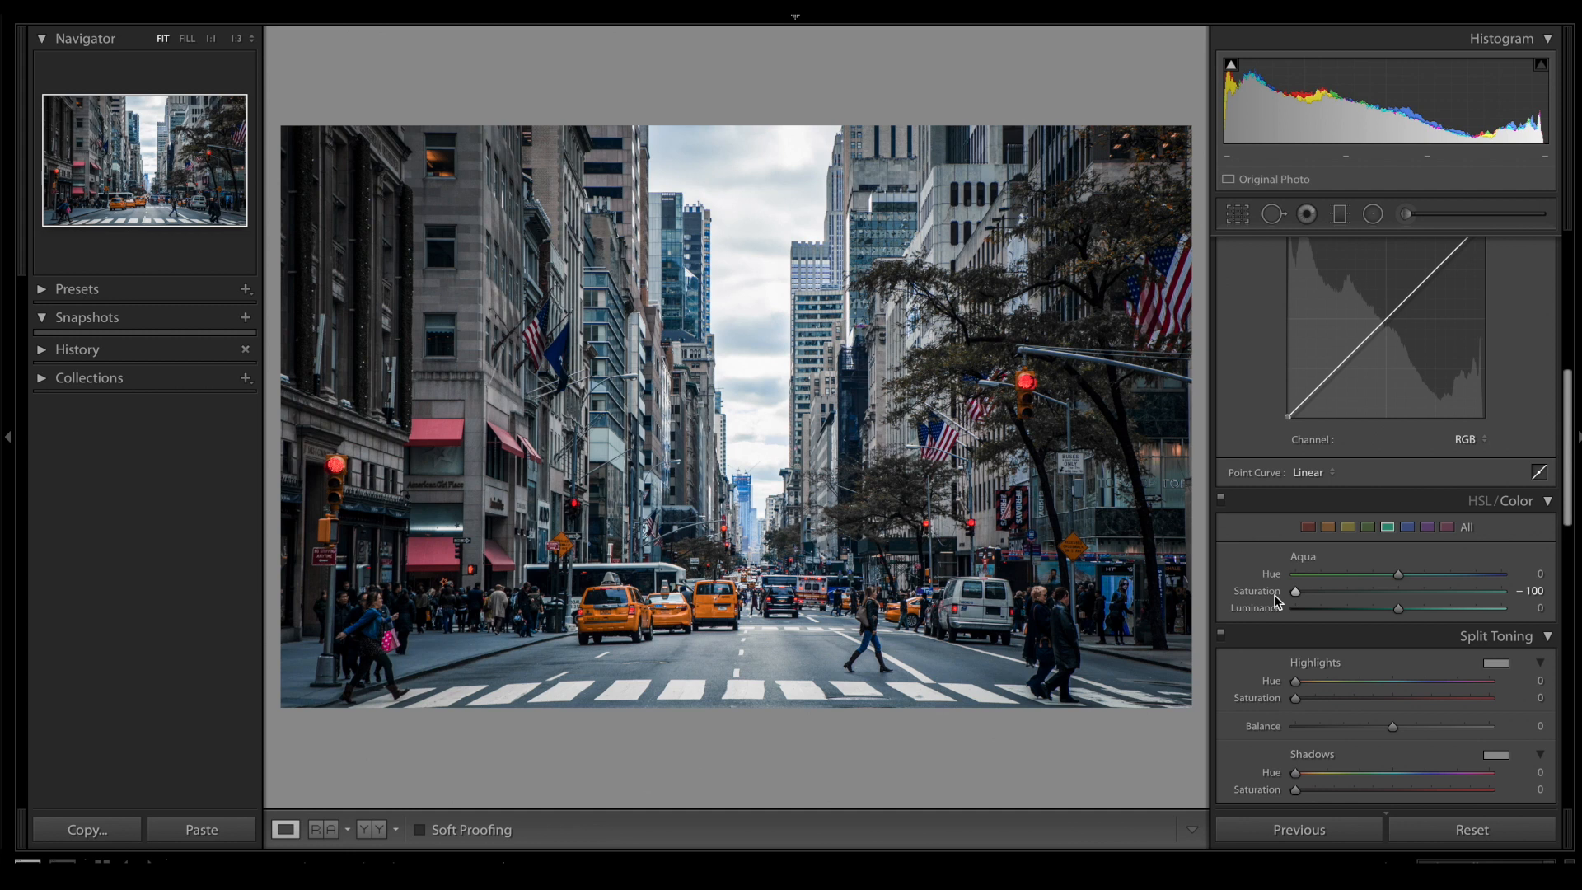
- Reduce the saturation of the blue, purple and magenta colour ranges to −100
left_click(1408, 527)
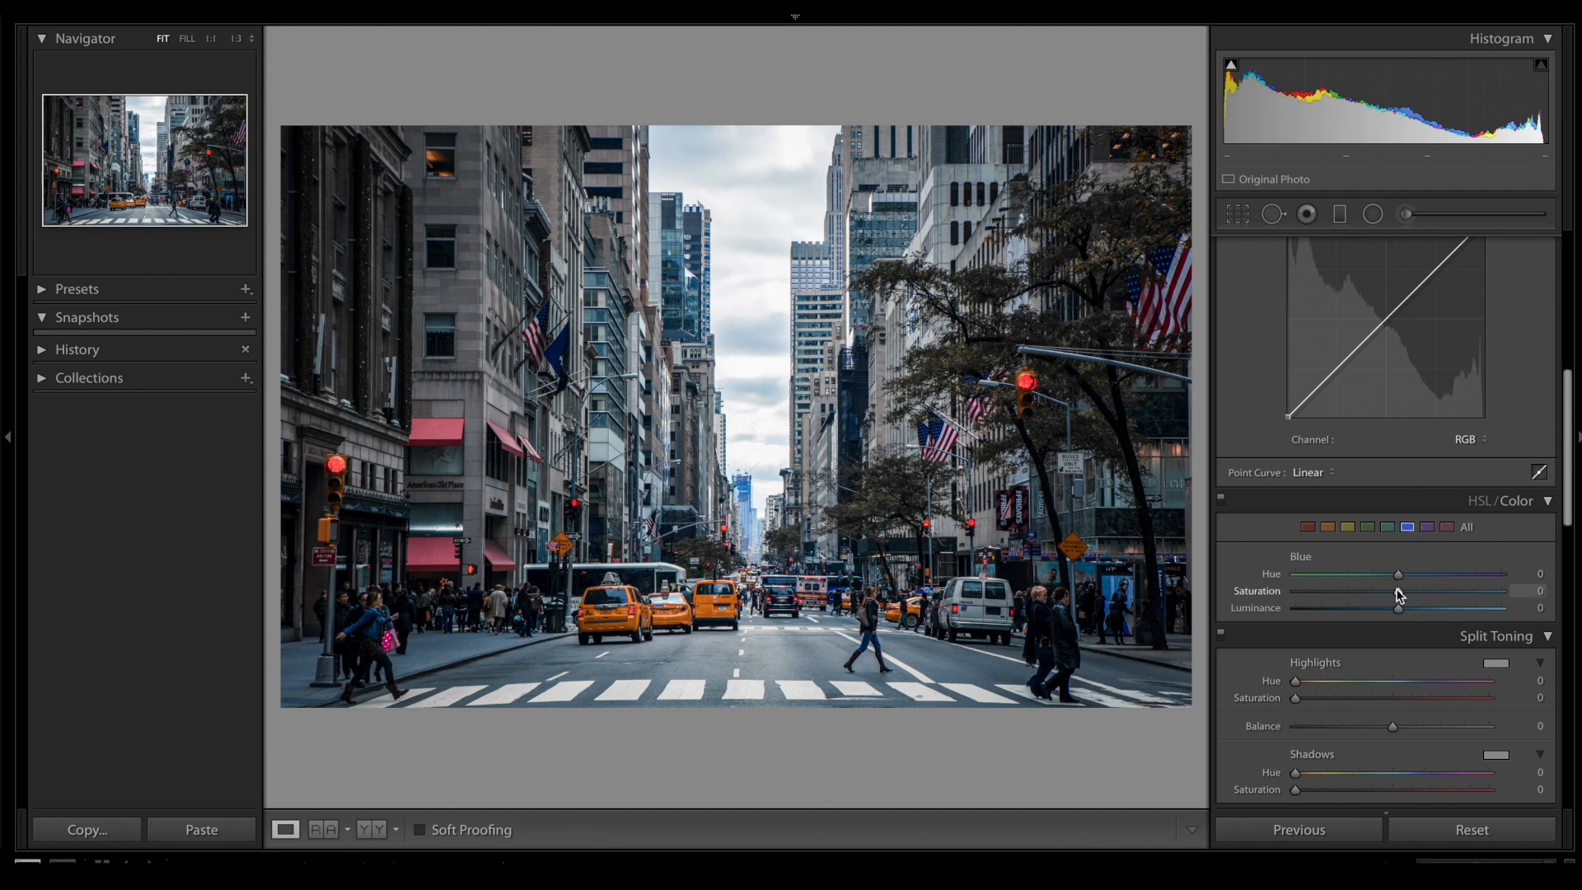
left_click_drag(1398, 591, 1293, 593)
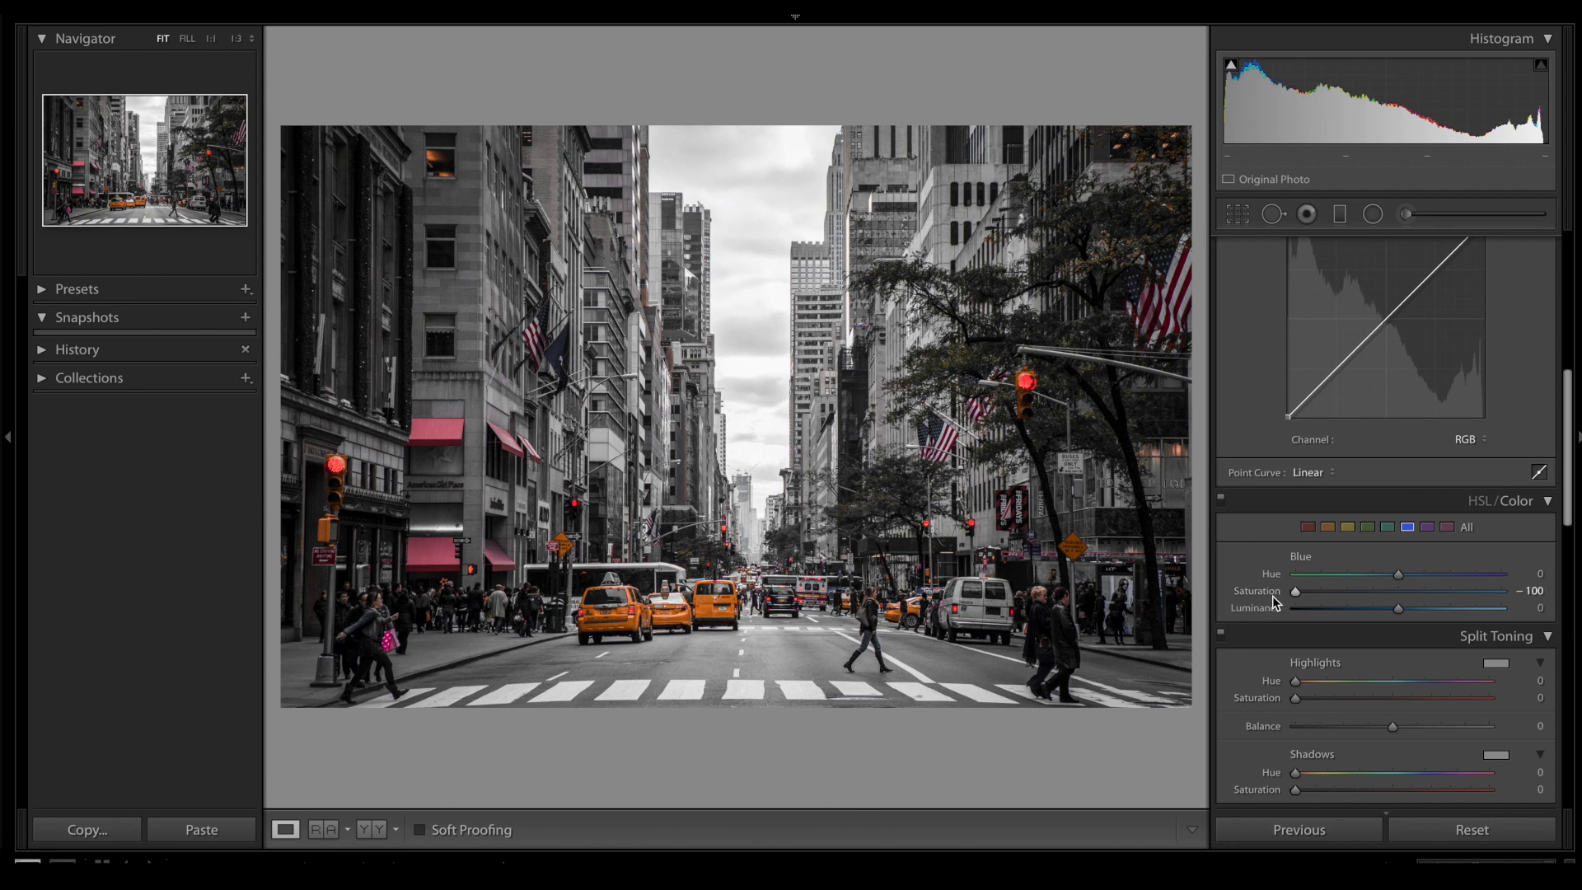
left_click(1423, 527)
left_click_drag(1394, 594, 1269, 596)
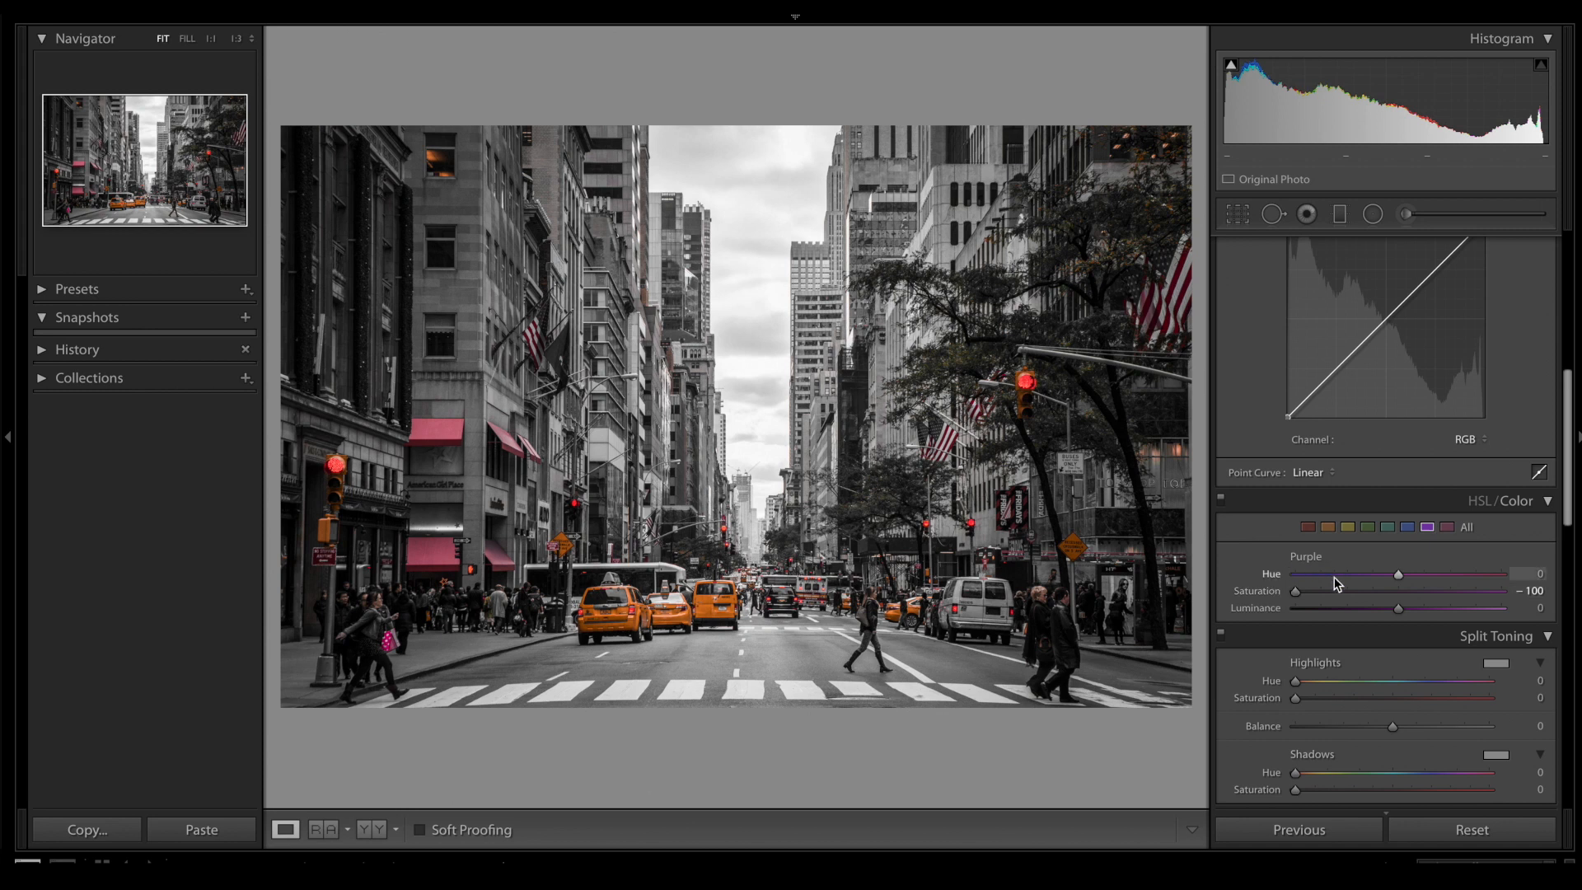
left_click(1446, 526)
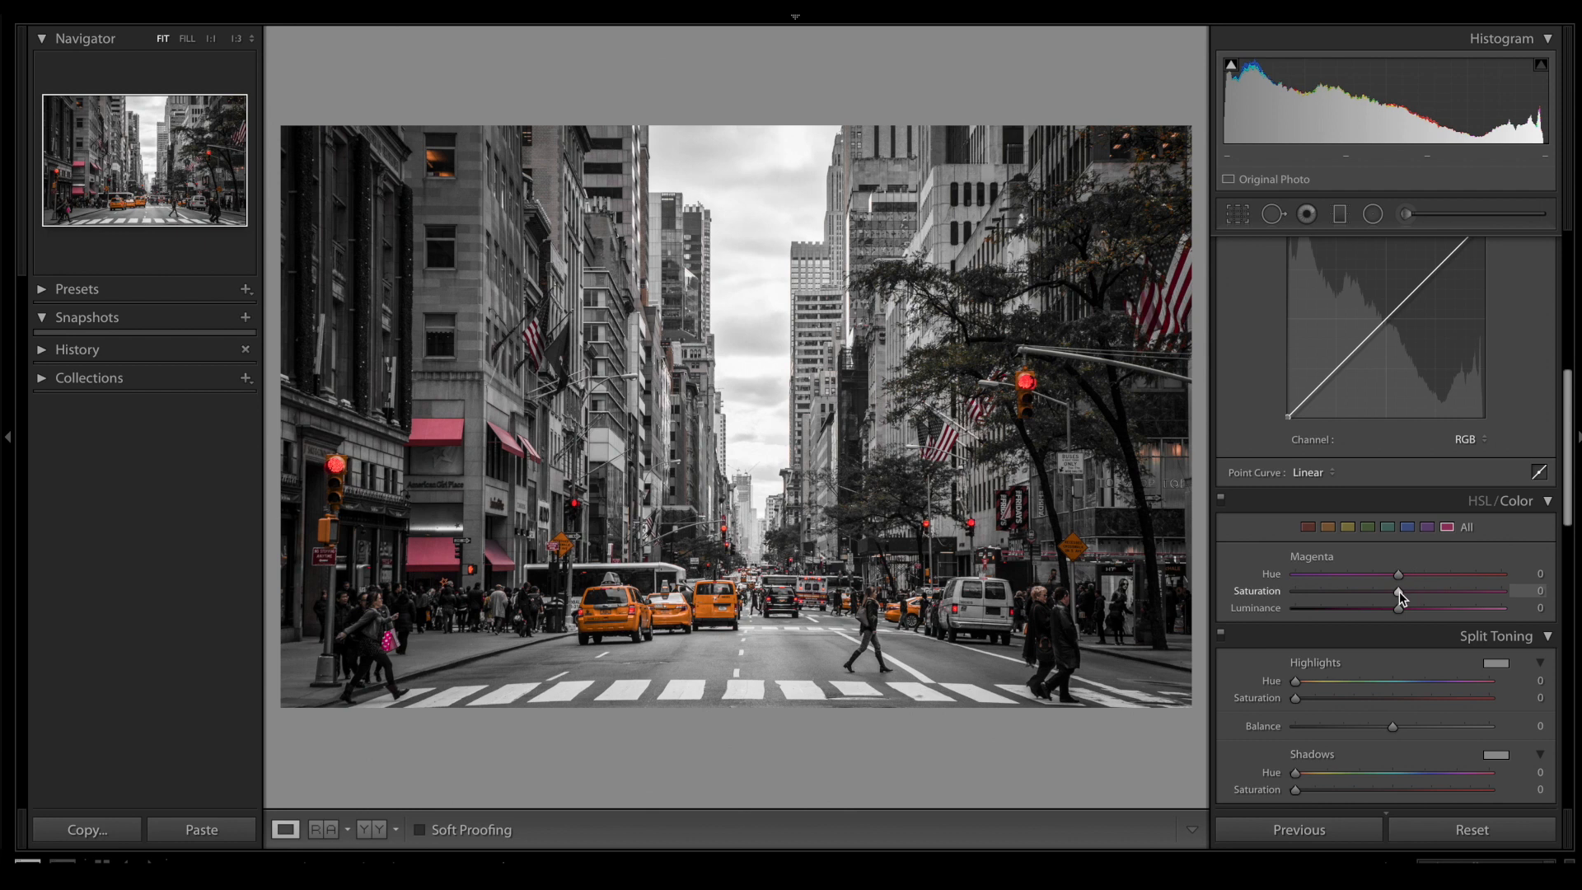
left_click_drag(1387, 592, 1288, 601)
- Tint the highlights a cool blue with split toning, using Hue 221 and Saturation 10
scroll(1327, 442, "up", 5)
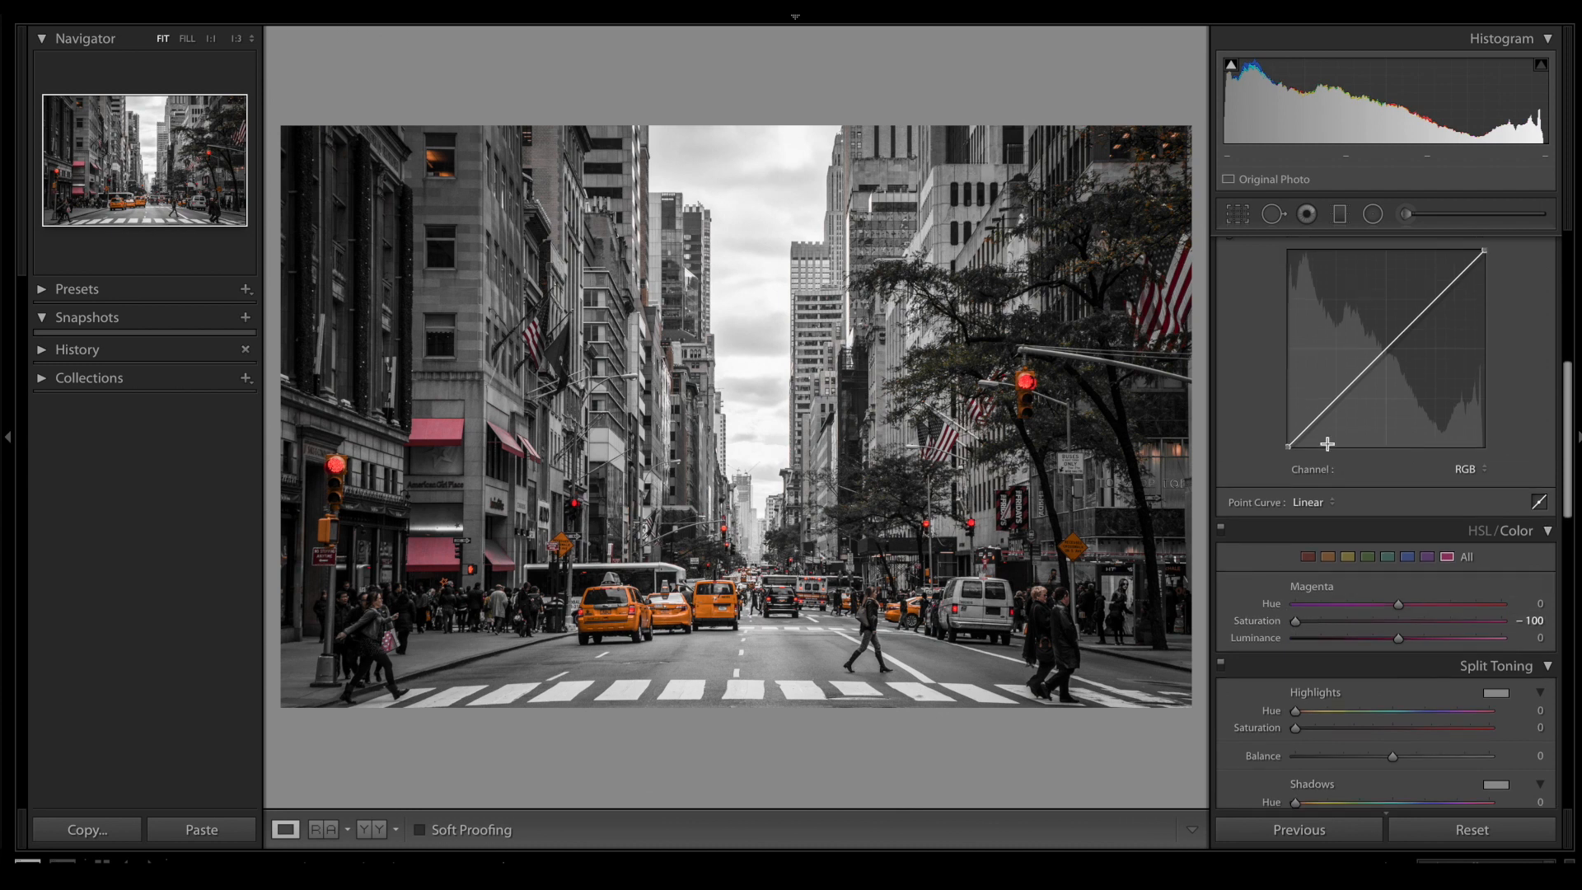
scroll(1327, 442, "up", 1)
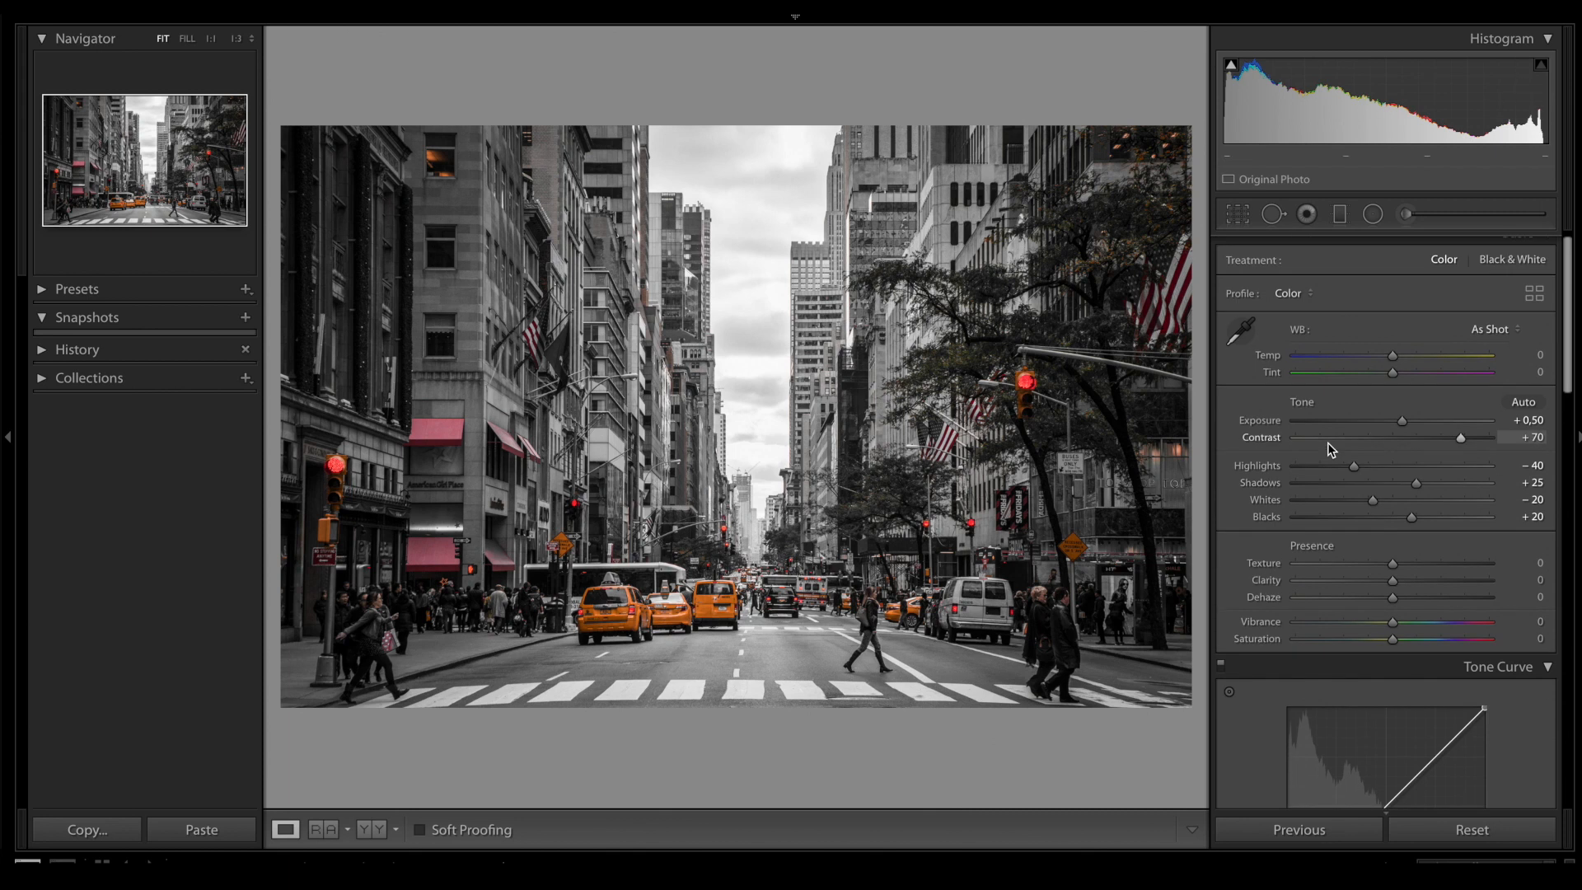
scroll(1327, 443, "down", 2)
scroll(1327, 442, "down", 6)
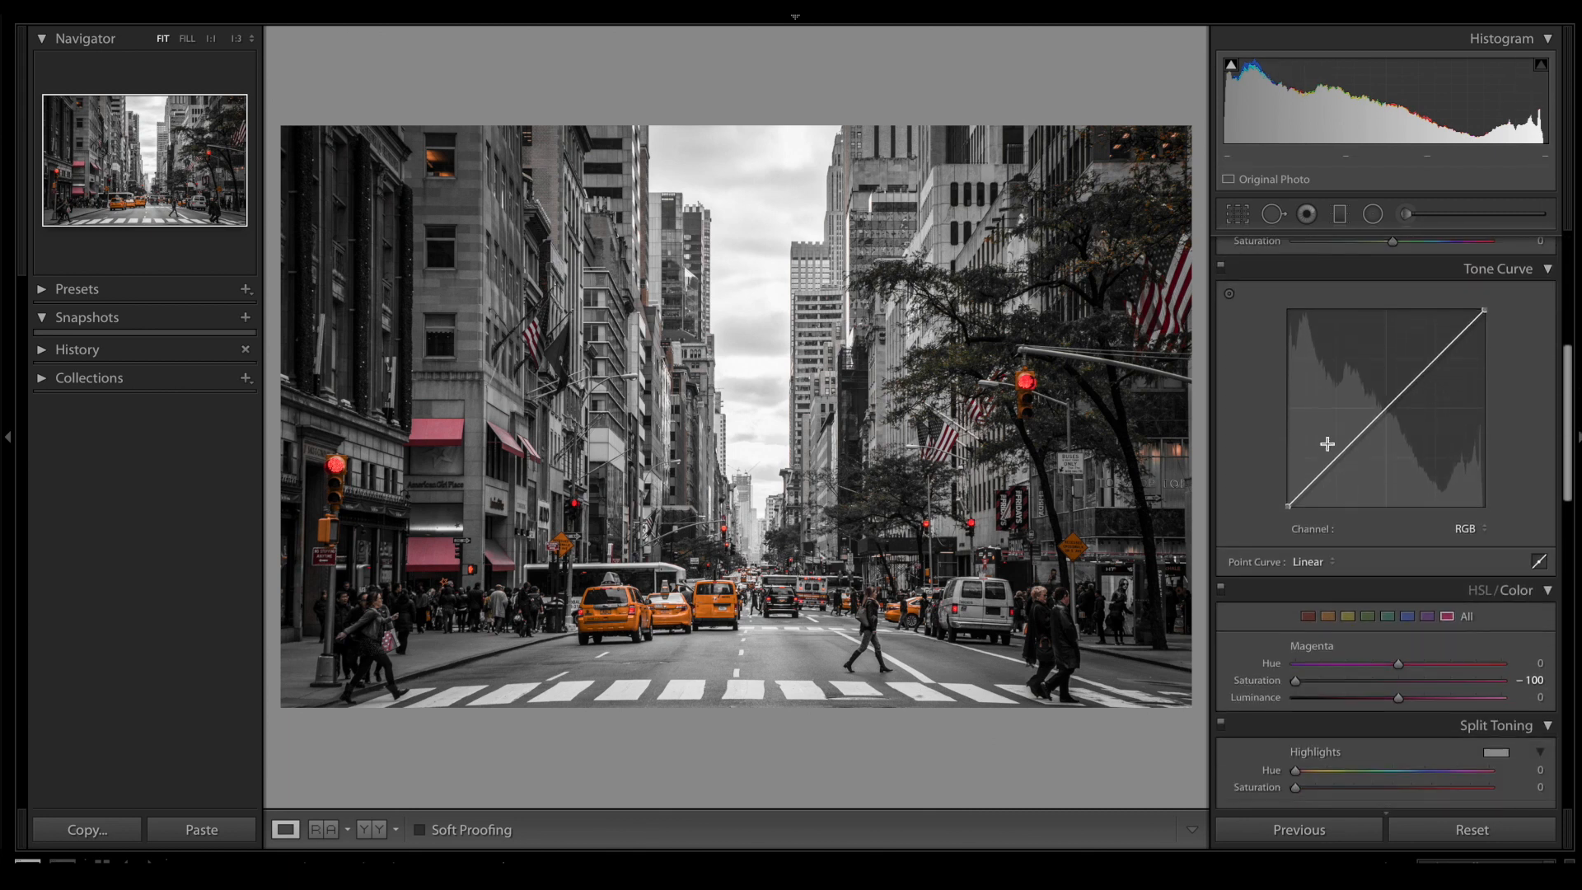
scroll(1327, 442, "down", 1)
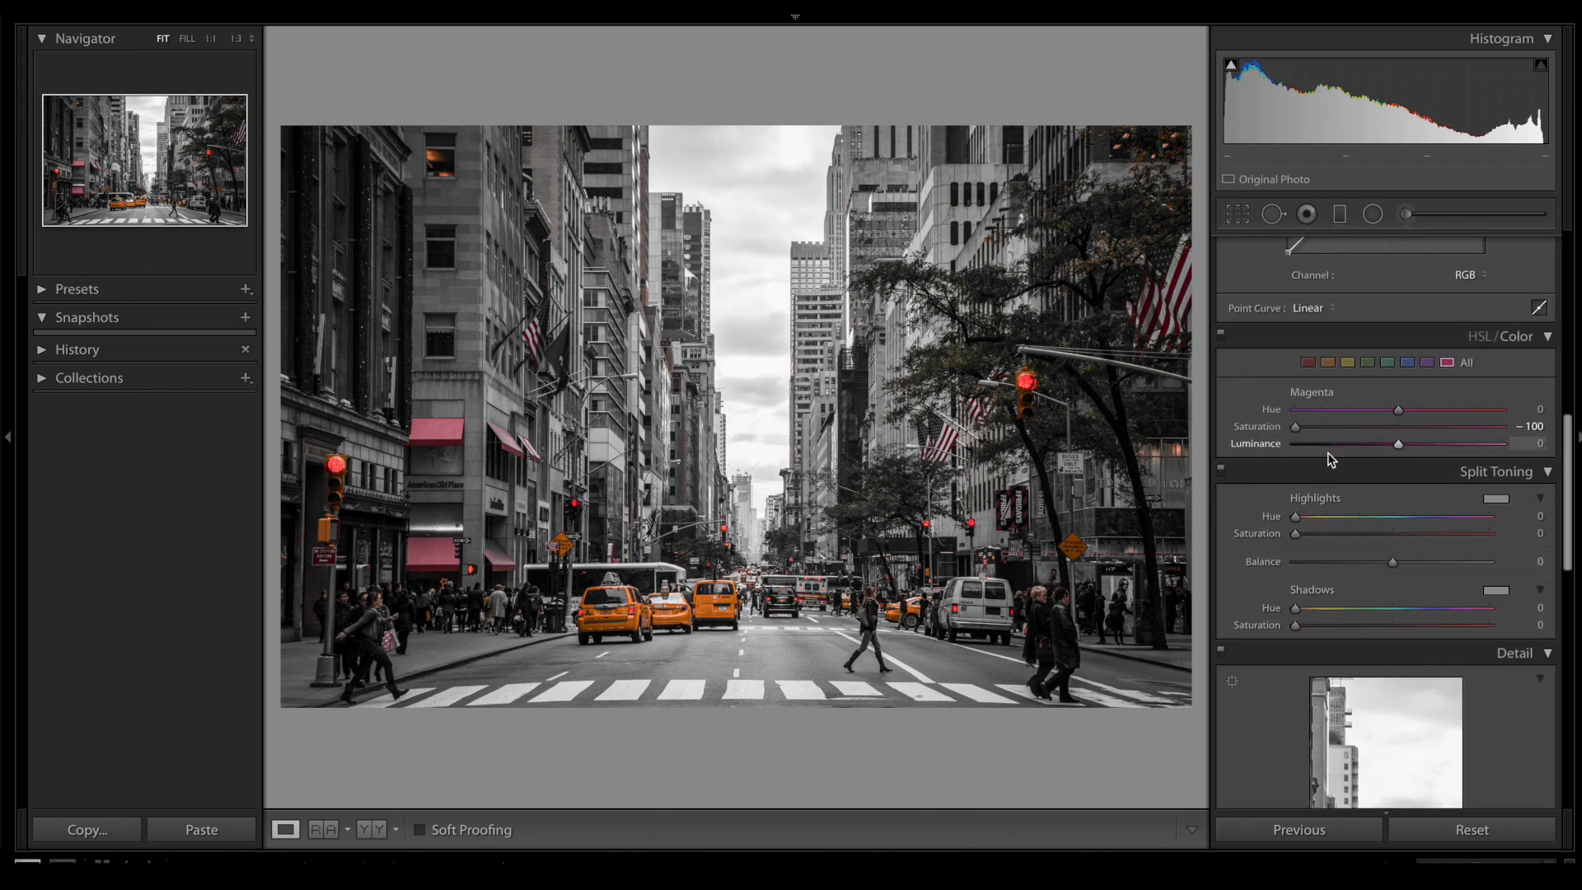
mouse_move(1297, 518)
left_mouse_down()
mouse_move(1345, 517)
mouse_move(1313, 533)
left_mouse_up()
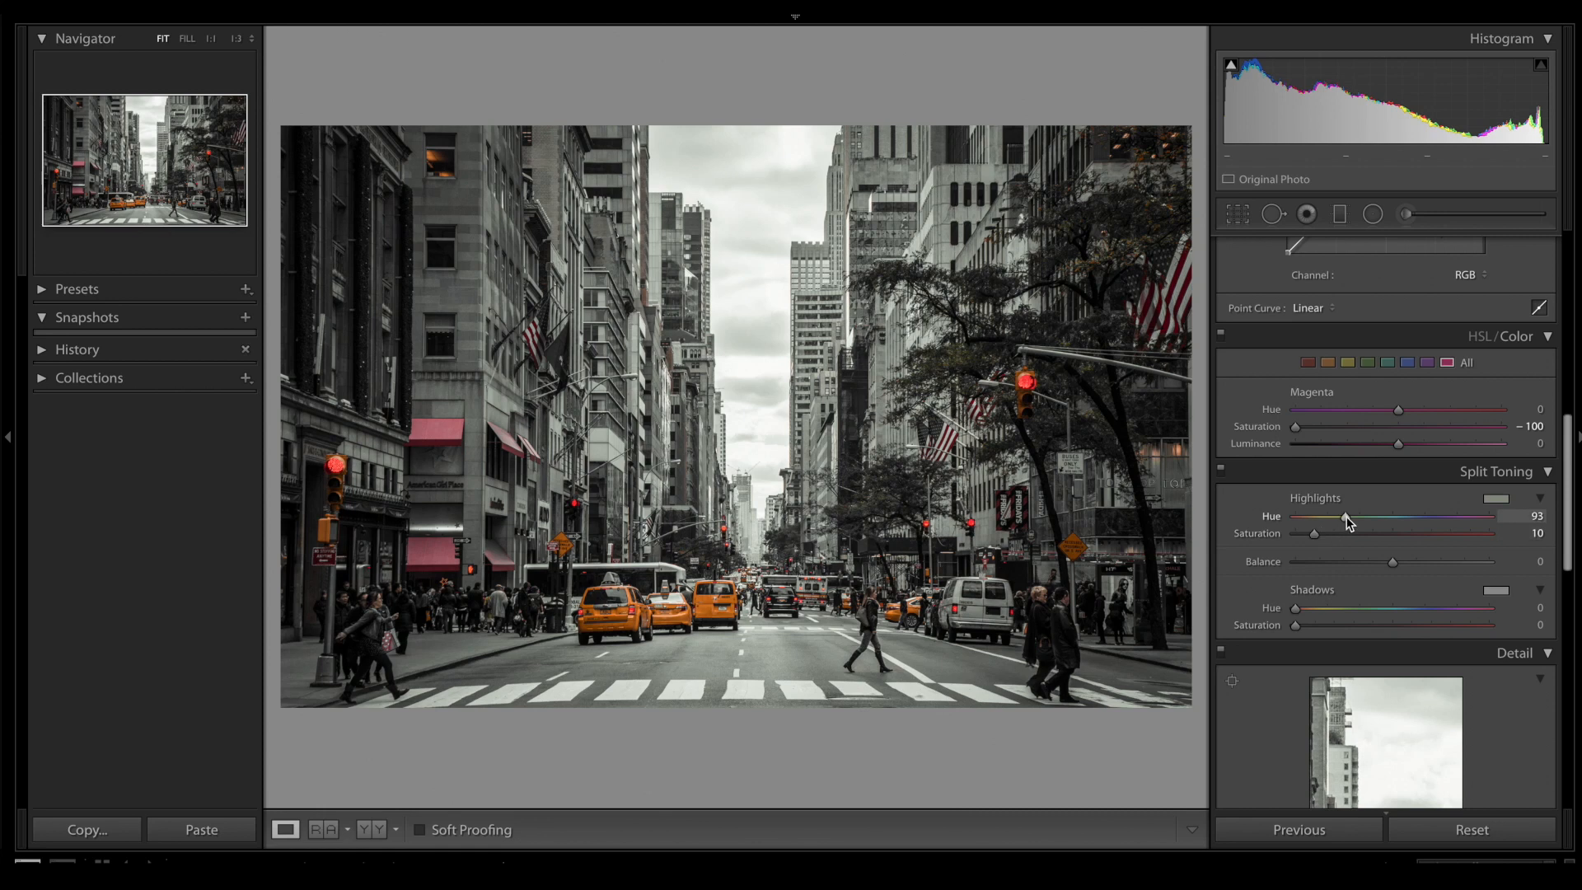
left_click_drag(1346, 516, 1351, 516)
left_click_drag(1373, 517, 1381, 517)
left_click_drag(1400, 519, 1419, 513)
- Strengthen the photo's presence with Clarity at +50, Vibrance +30 and Saturation +16
scroll(1415, 512, "up", 6)
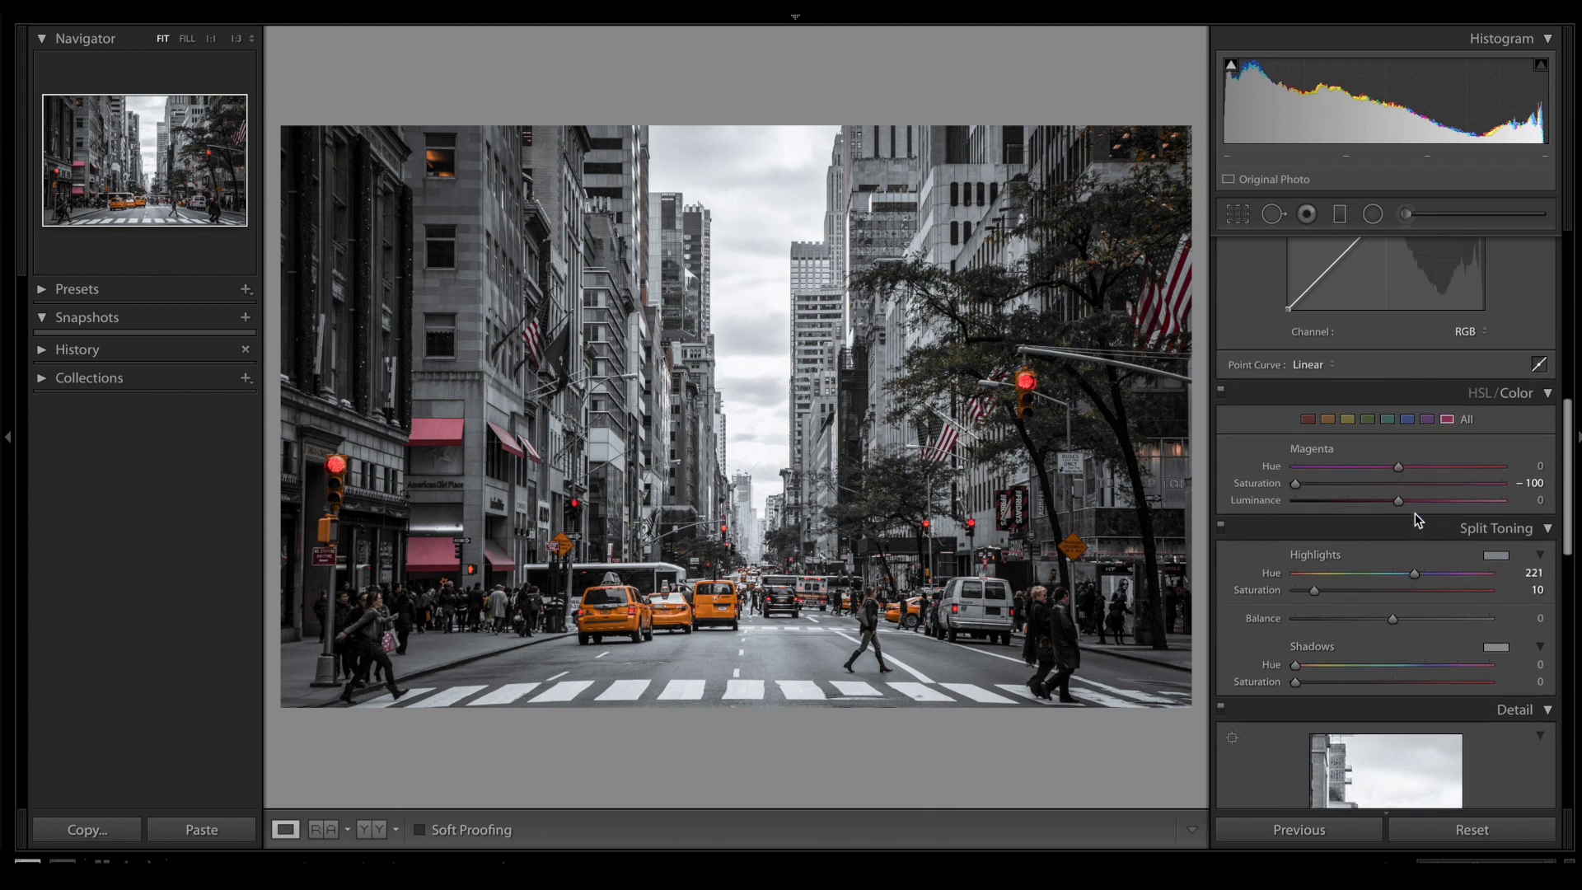
scroll(1414, 514, "up", 4)
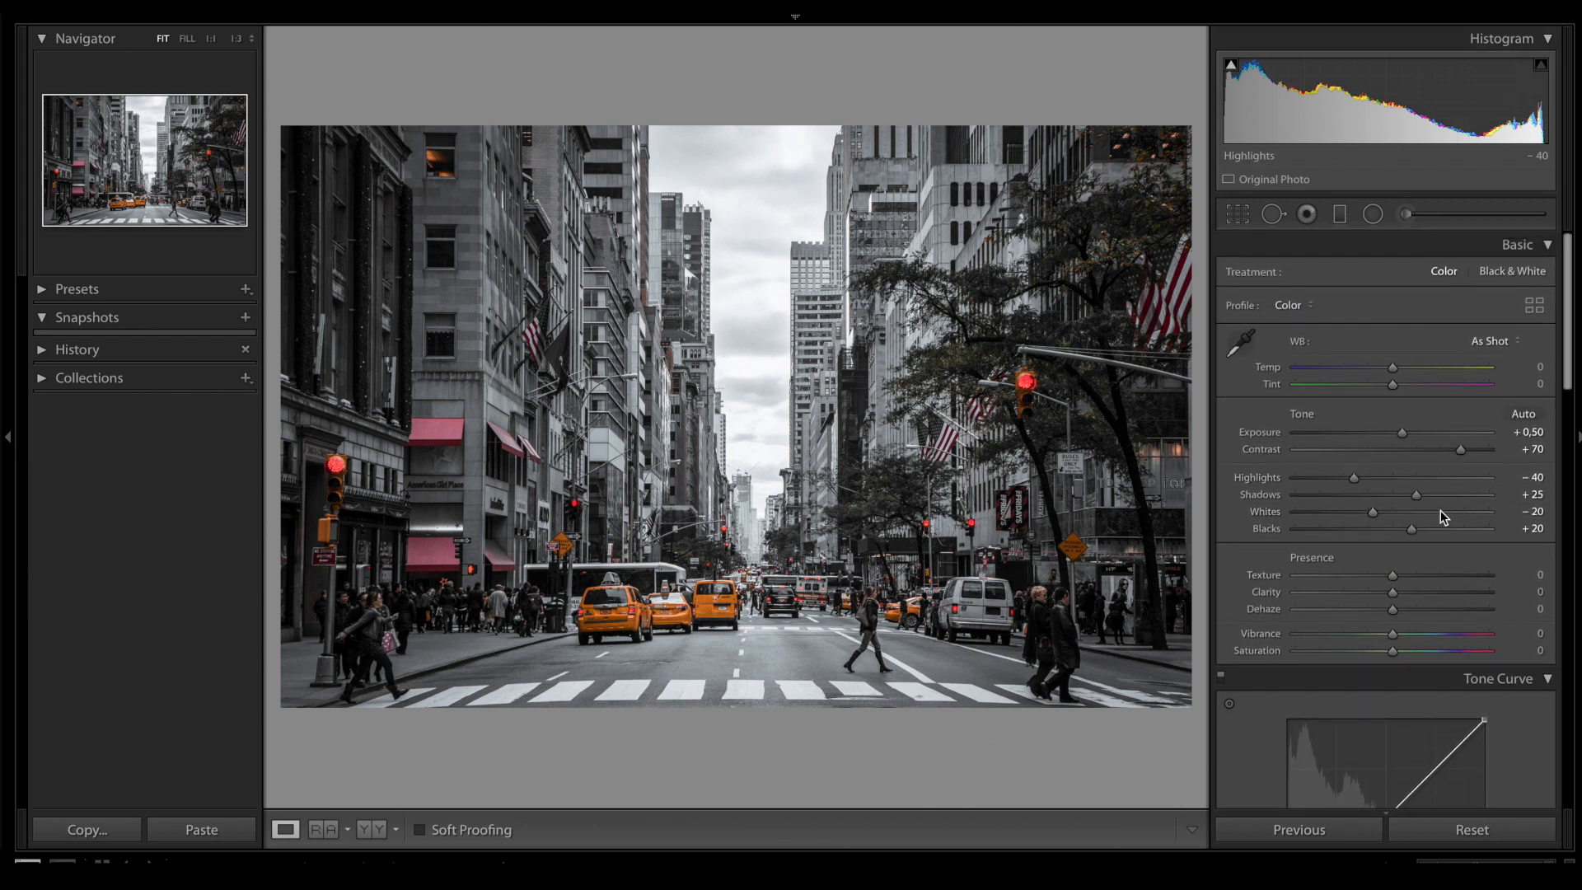
scroll(1427, 507, "down", 1)
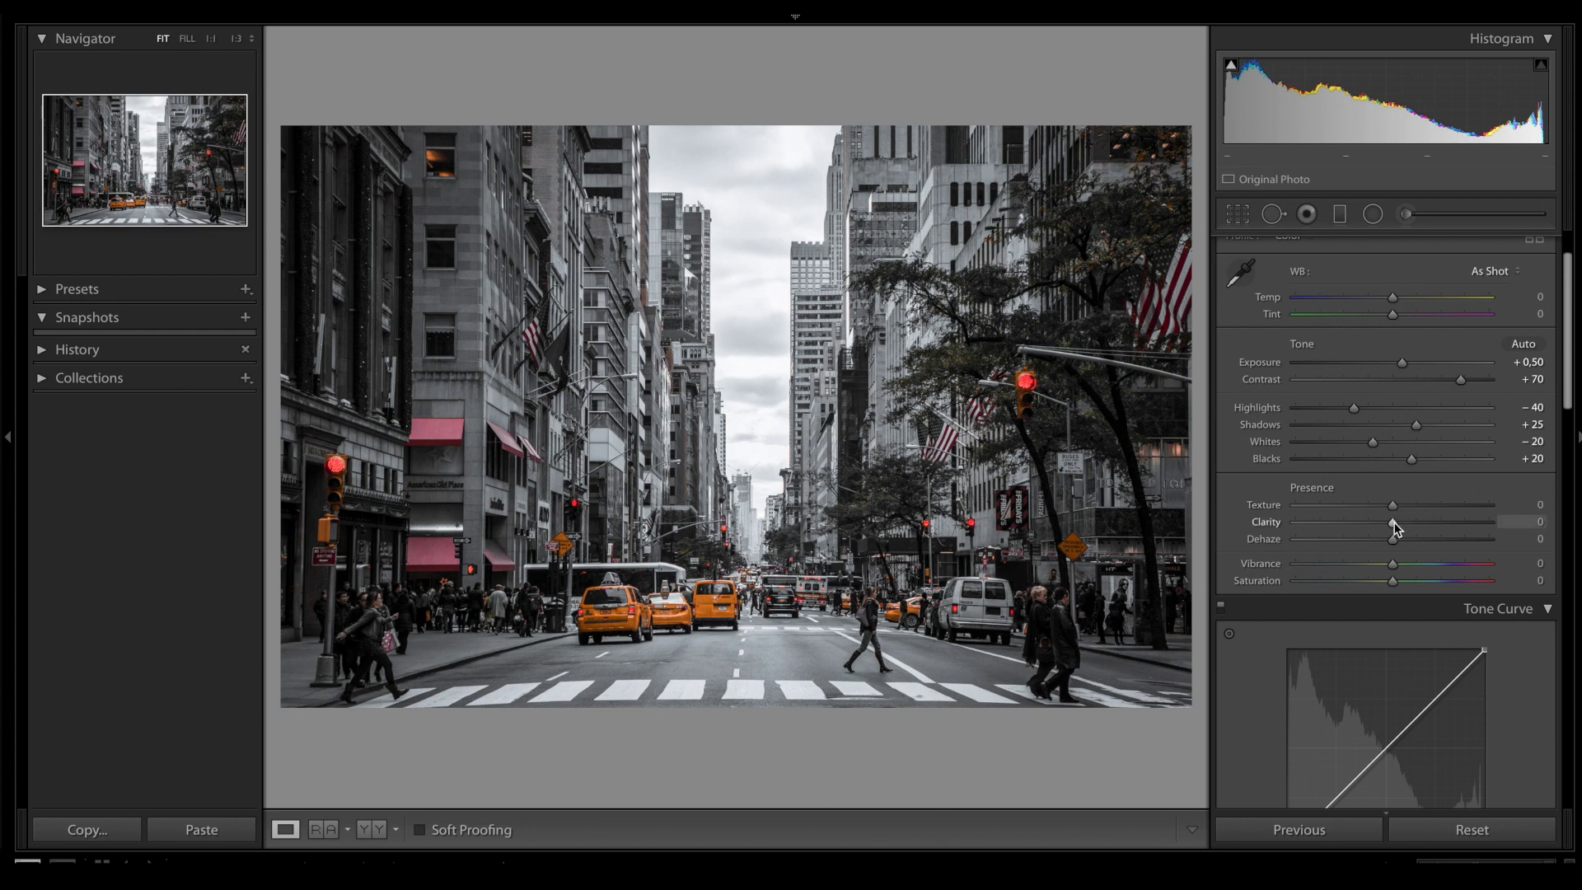
left_click_drag(1394, 523, 1442, 520)
scroll(1440, 519, "down", 3)
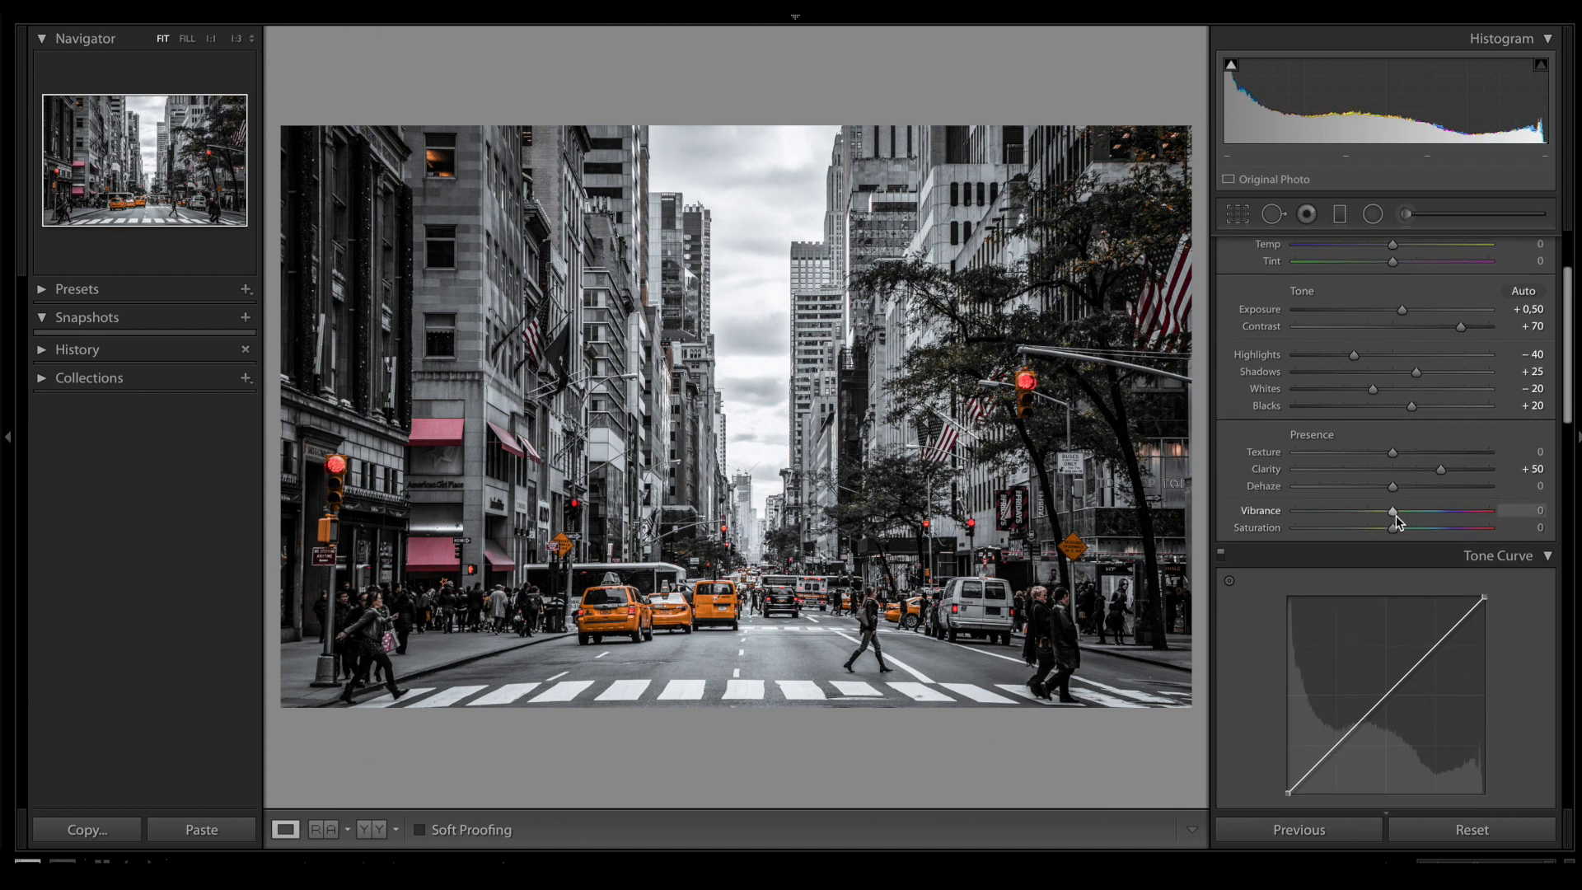
left_click_drag(1395, 514, 1405, 512)
left_click_drag(1411, 513, 1423, 509)
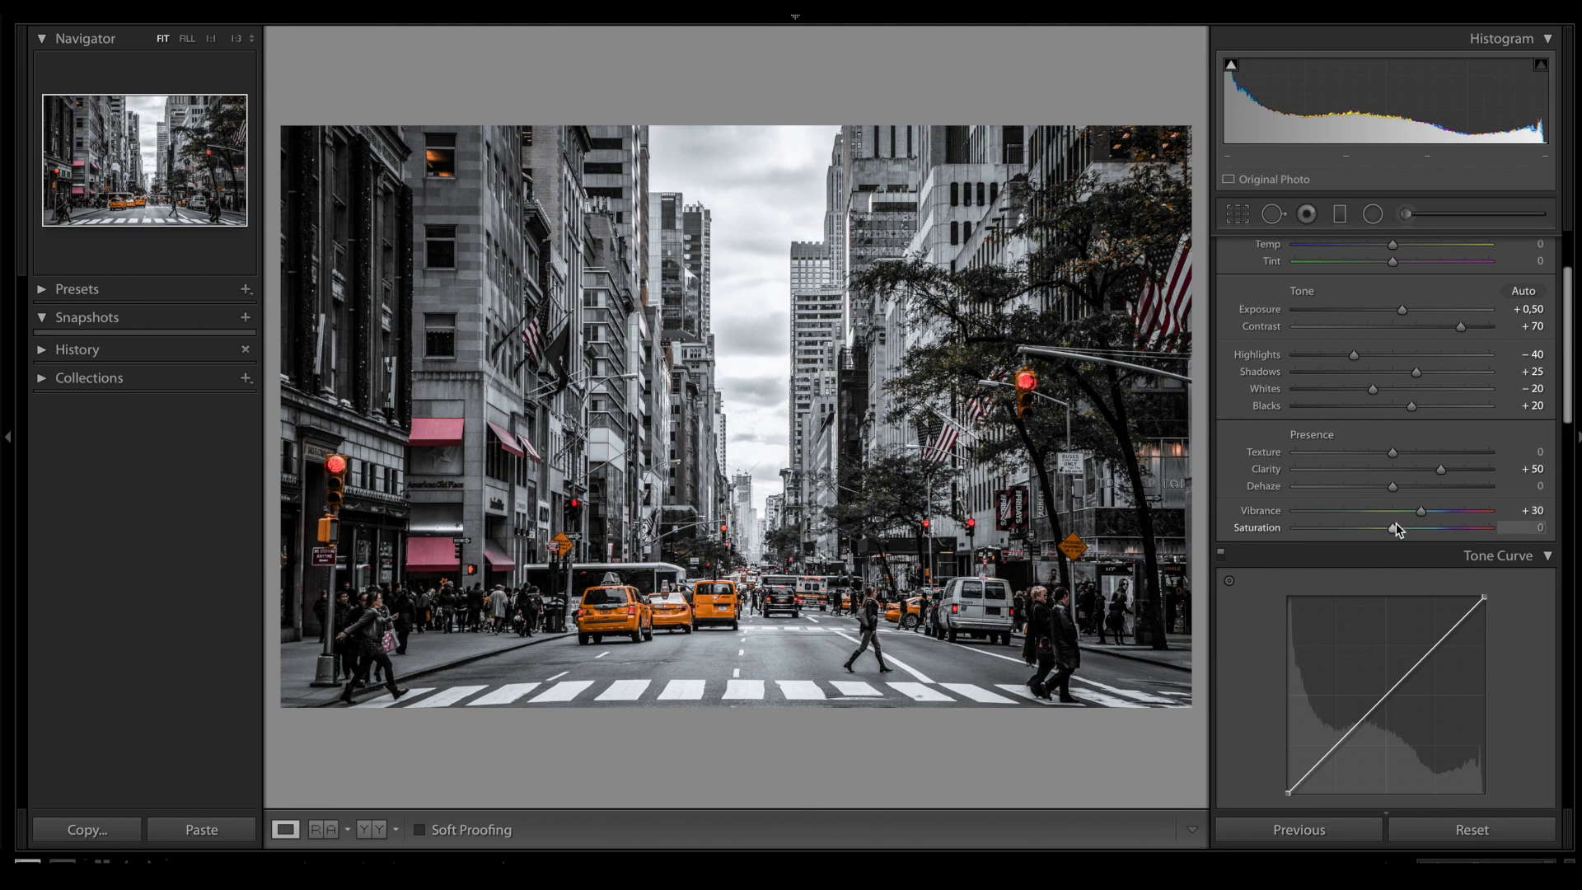
left_click_drag(1394, 530, 1412, 536)
- Shape the RGB tone curve by lifting a point in the shadows and adding a midtone point at about 47.5 / 50.6 %
scroll(1411, 534, "down", 5)
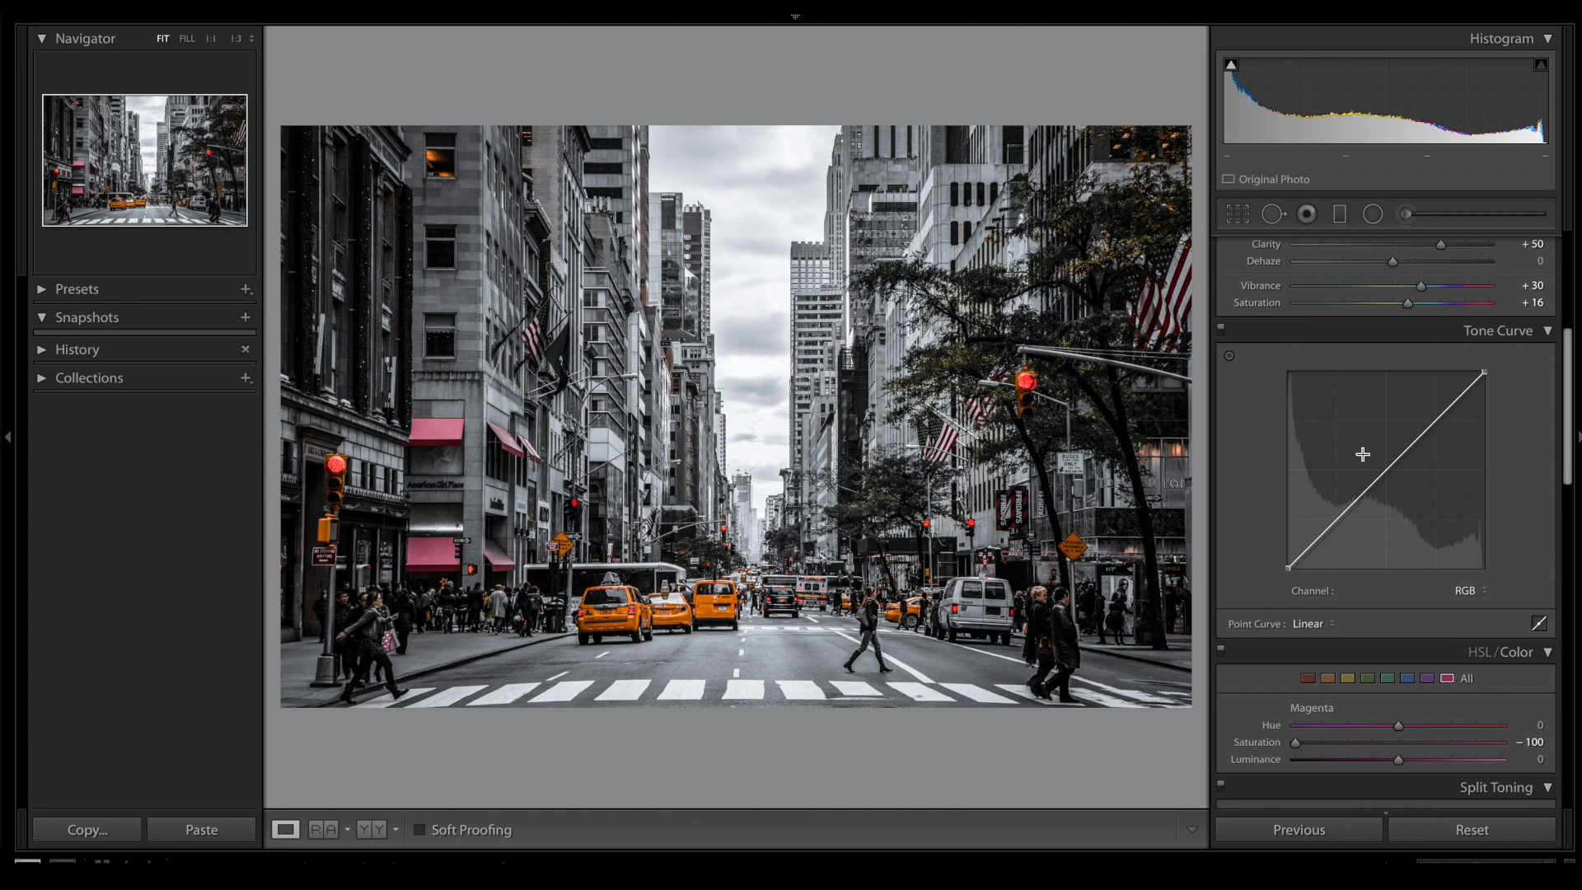
left_click(1463, 591)
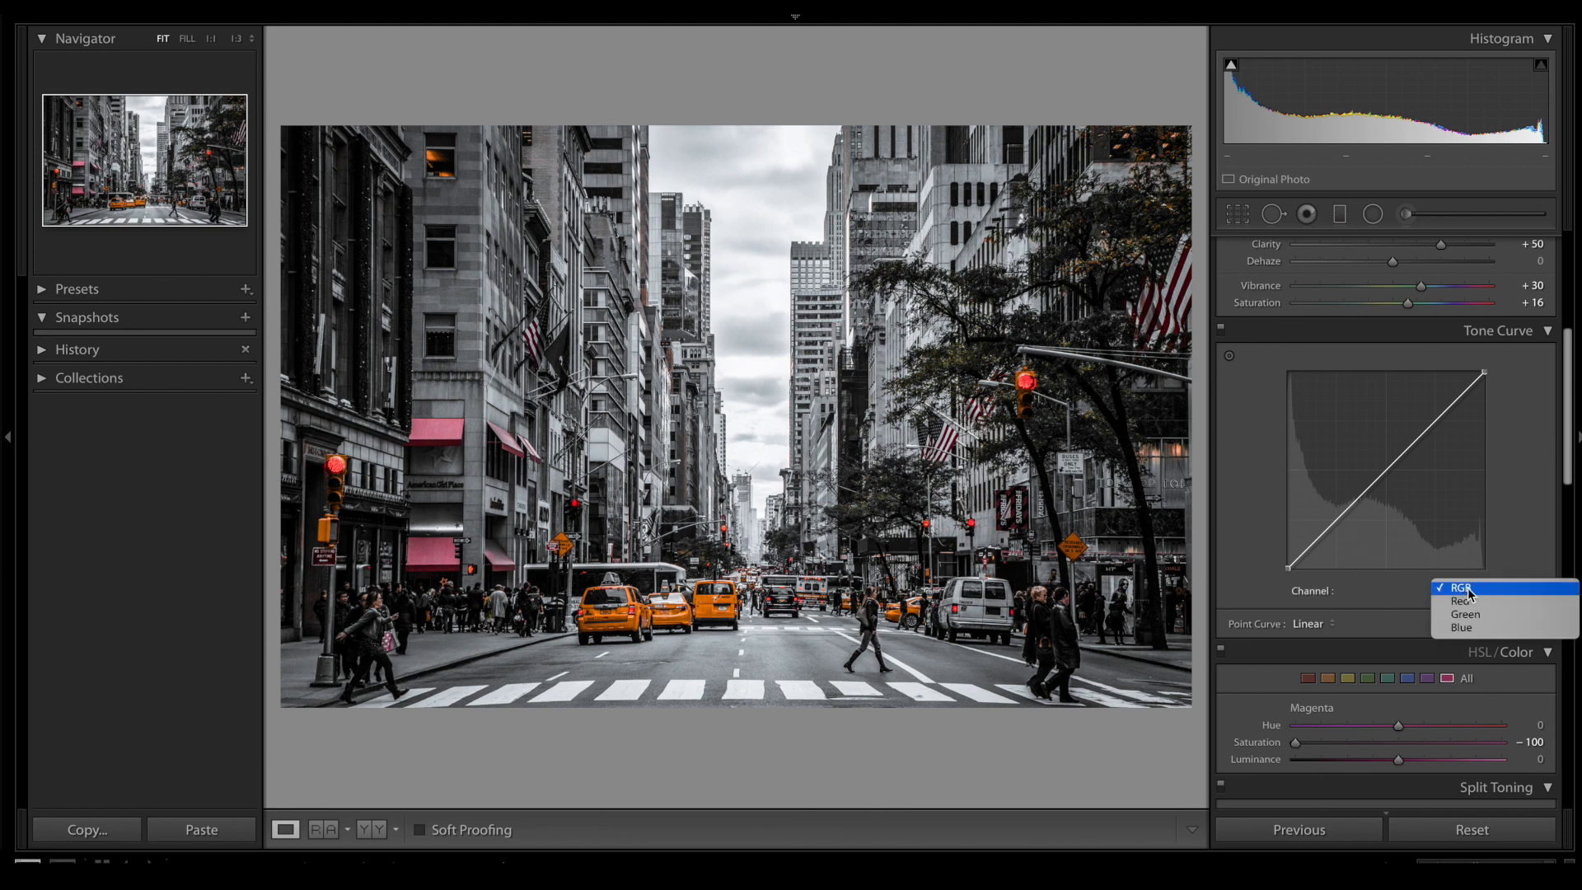
left_click(1469, 587)
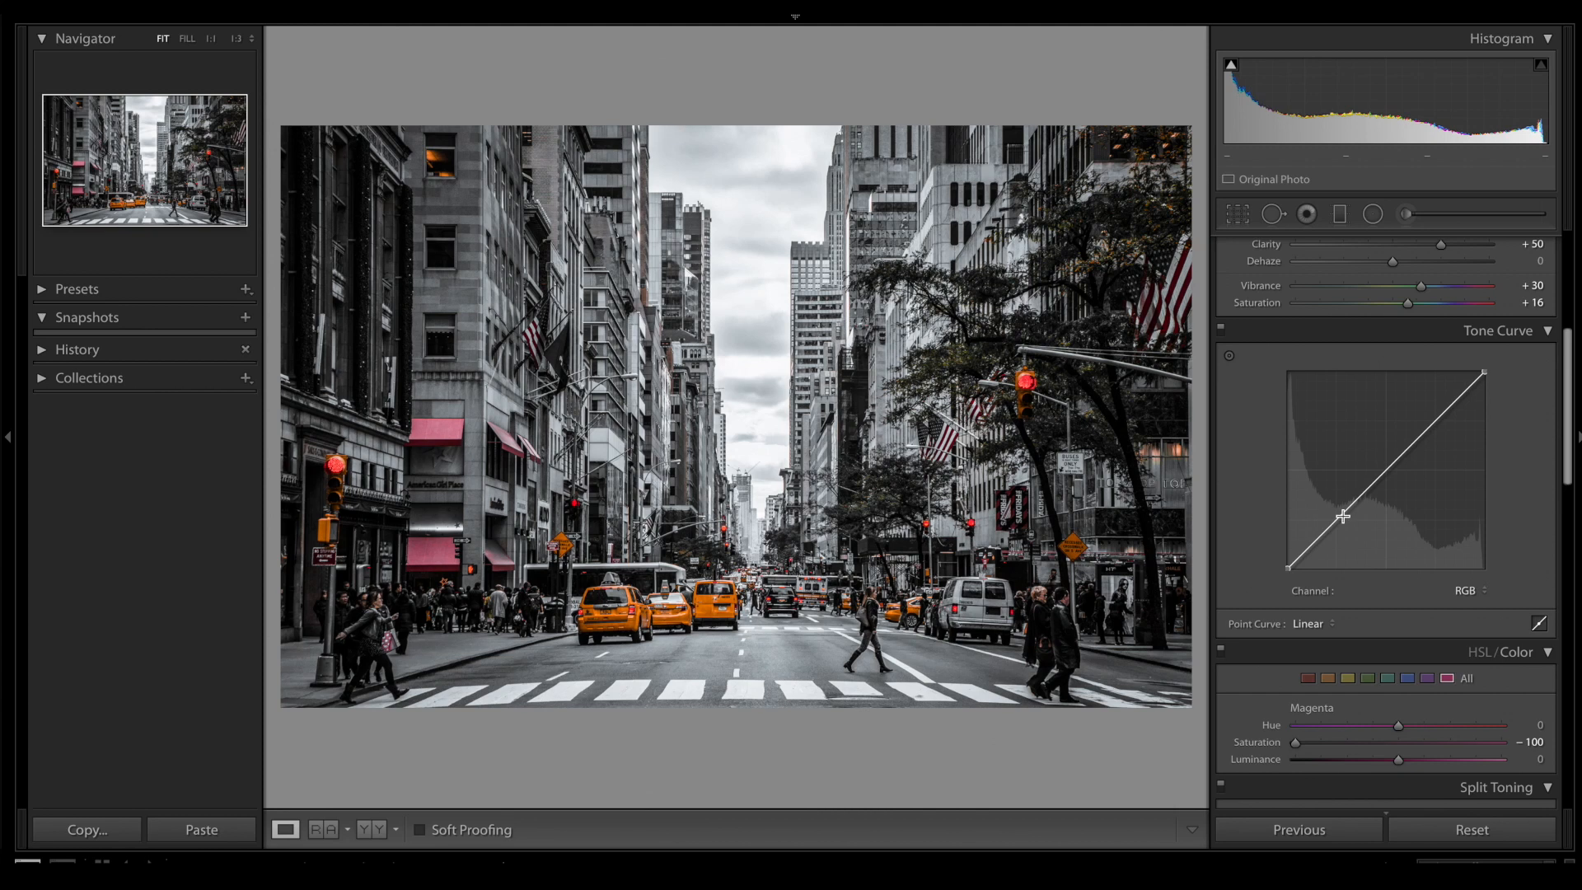
left_click_drag(1343, 516, 1332, 514)
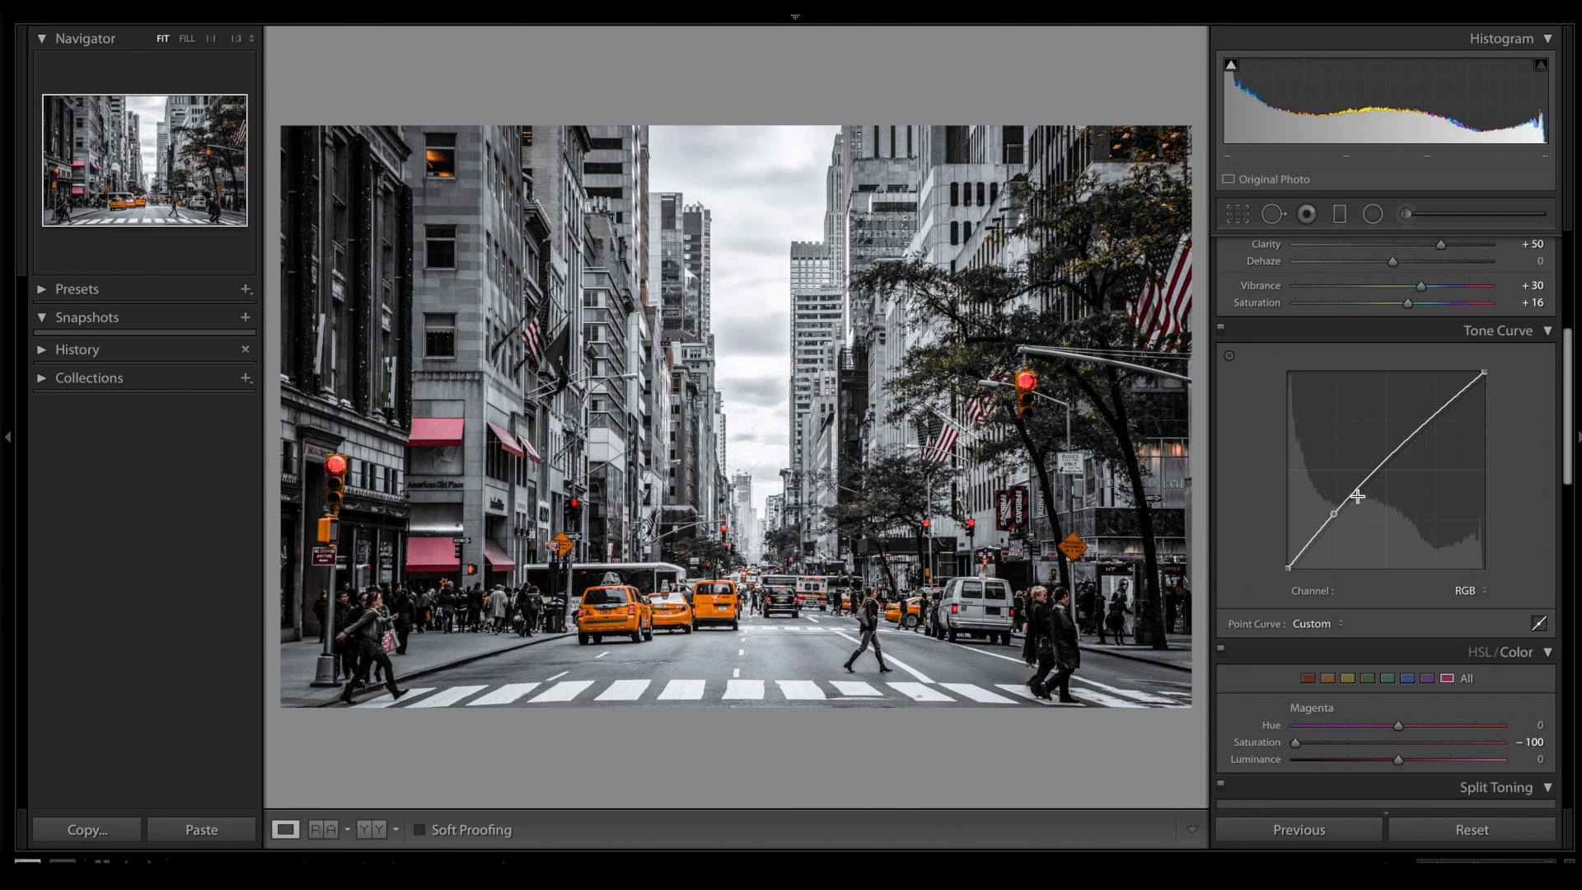
left_click(1371, 475)
mouse_move(1372, 475)
left_mouse_down()
mouse_move(1379, 458)
mouse_move(1383, 474)
left_mouse_up()
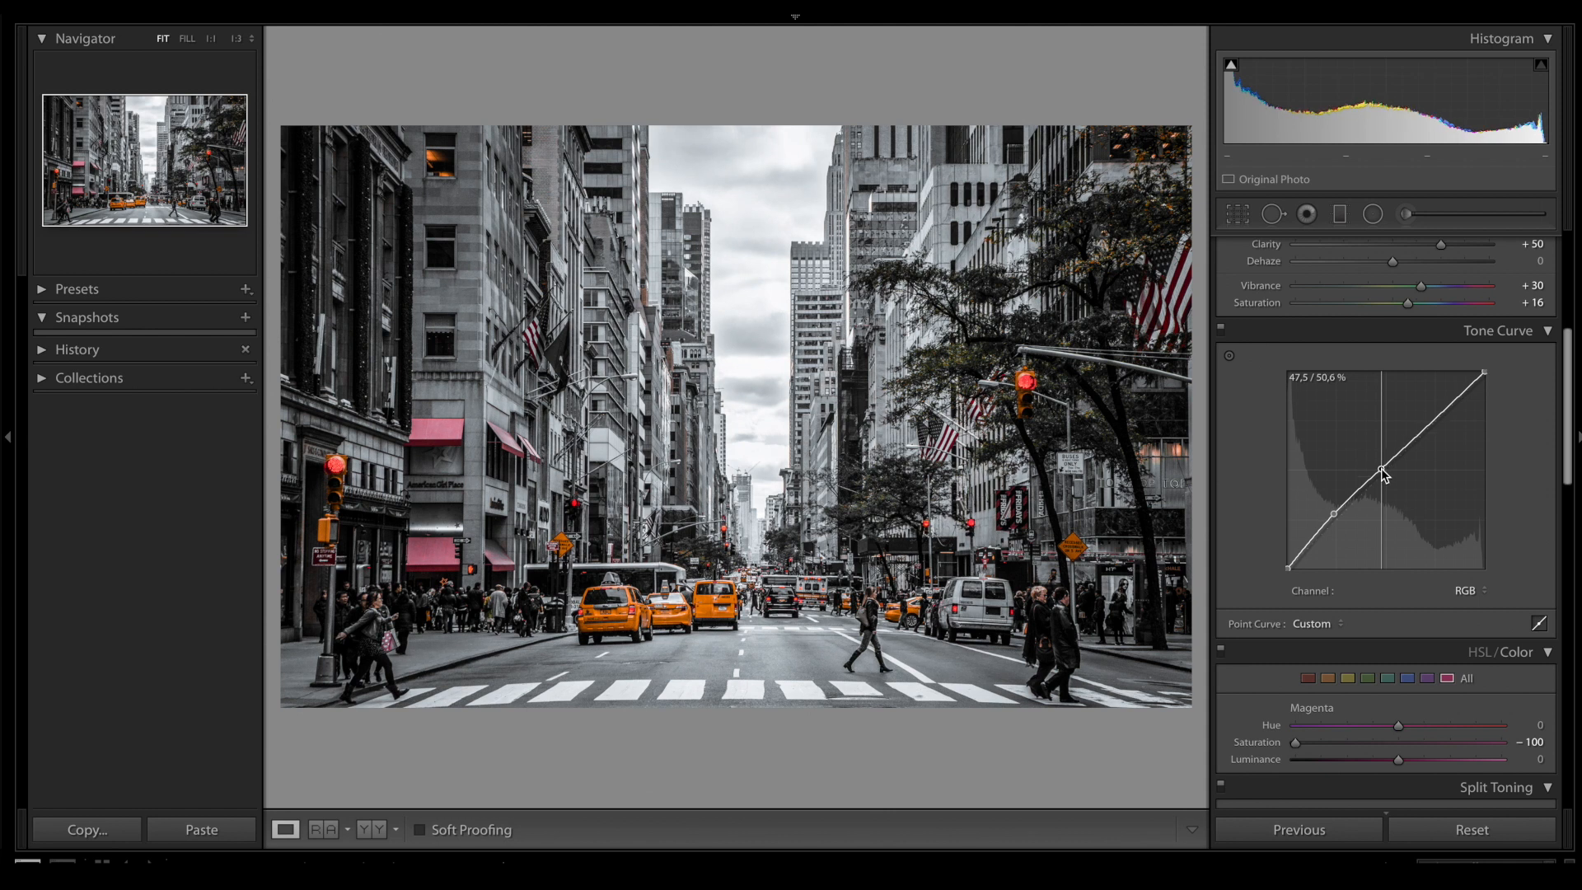
left_click_drag(1381, 469, 1380, 471)
- Refine the tones to Exposure +0.20, Contrast +77, Highlights −63, Shadows +5 and Blacks +2
scroll(1380, 470, "up", 5)
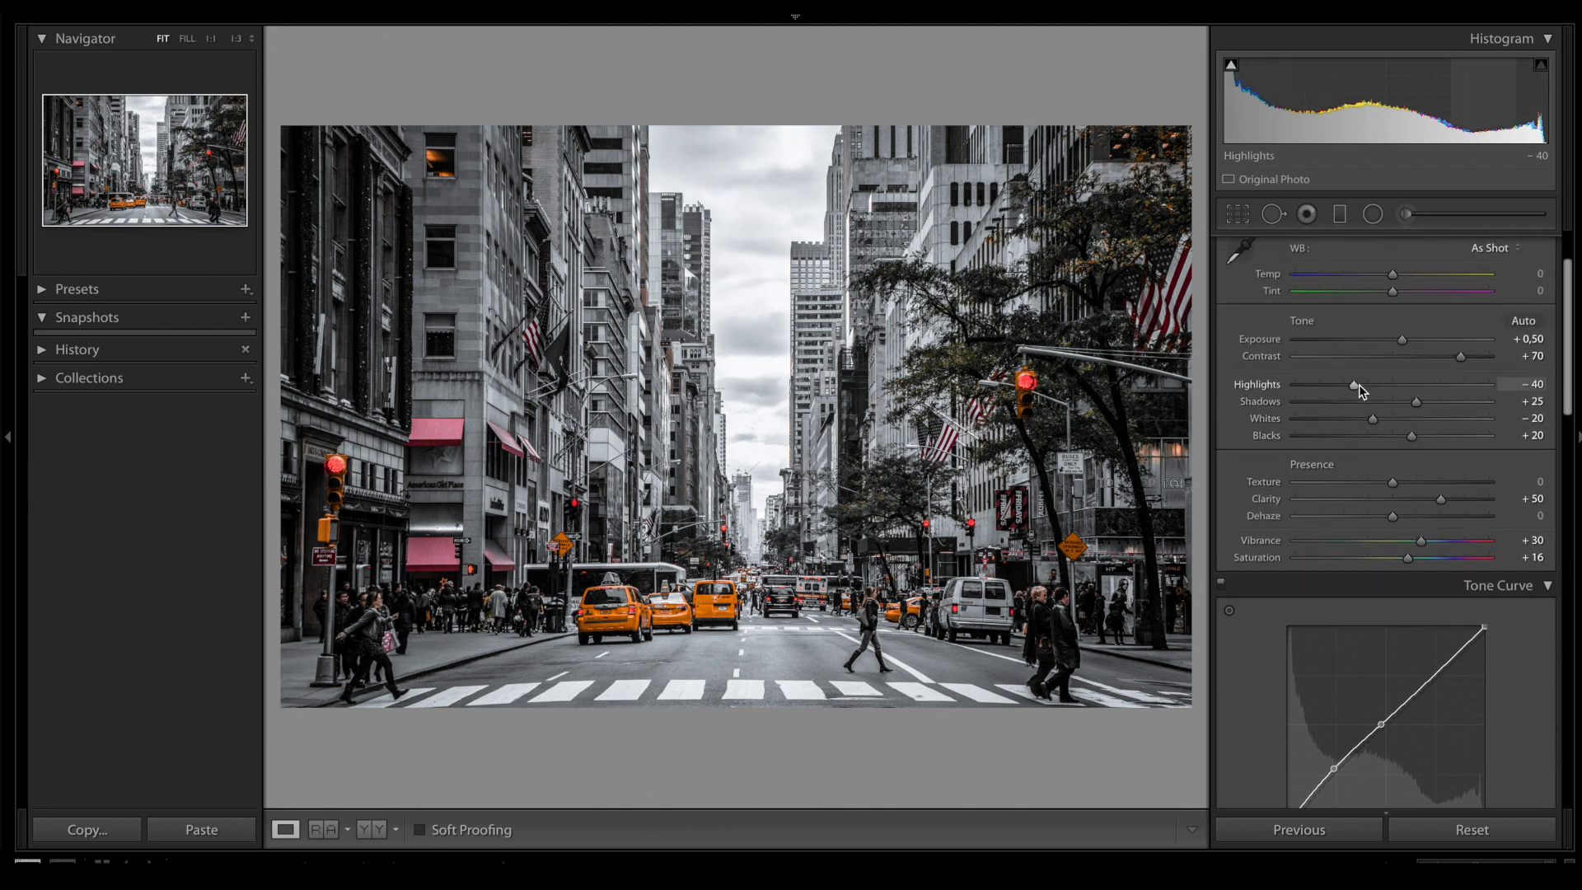
left_click_drag(1416, 402, 1391, 437)
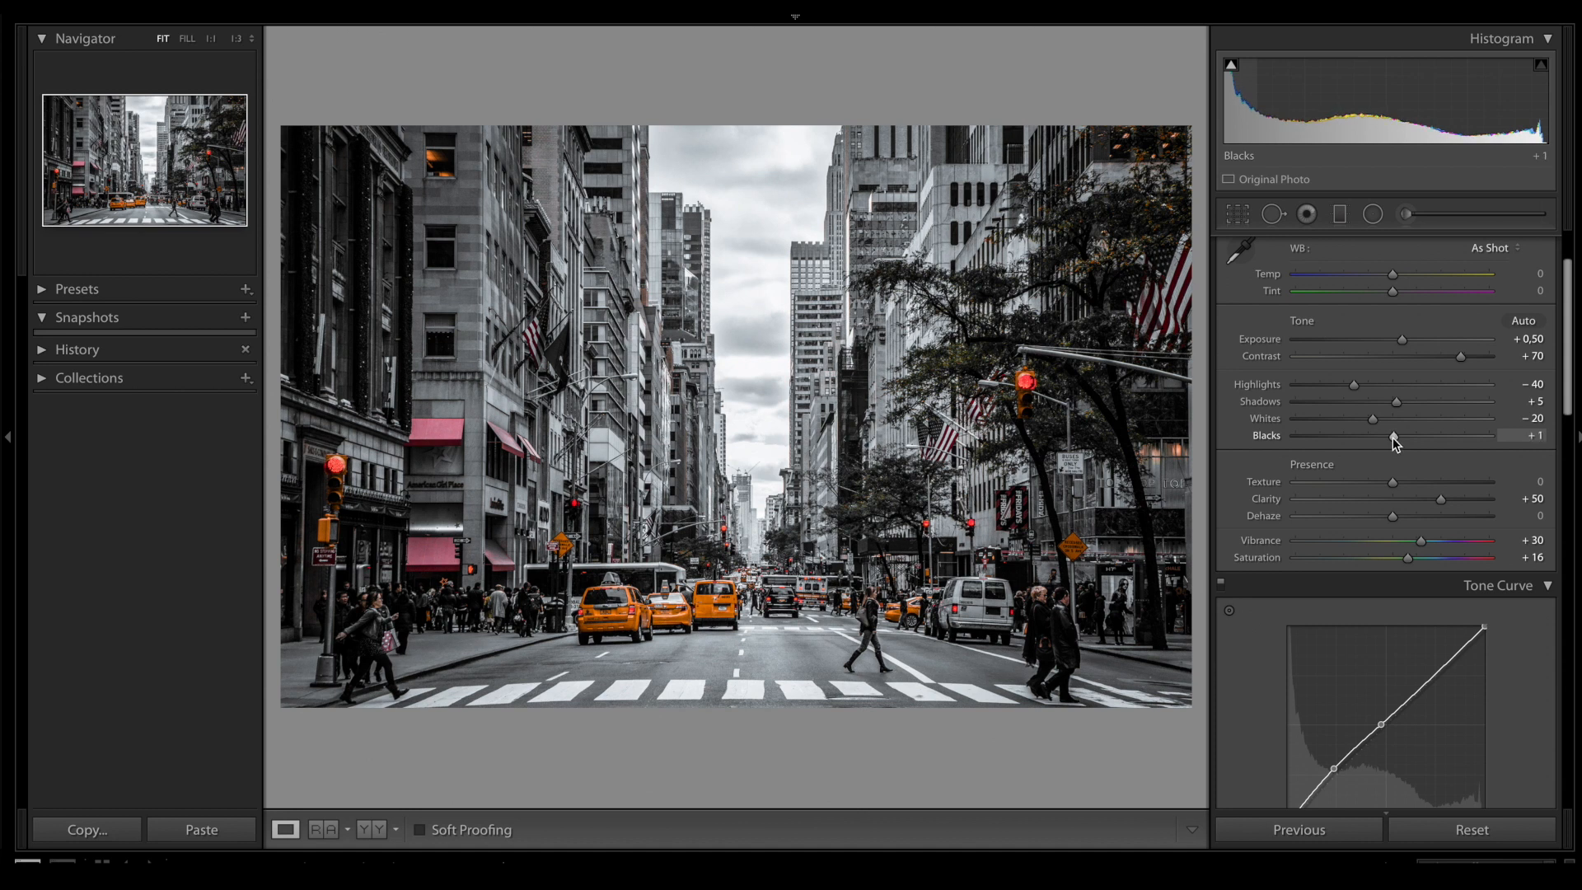
scroll(1392, 432, "up", 1)
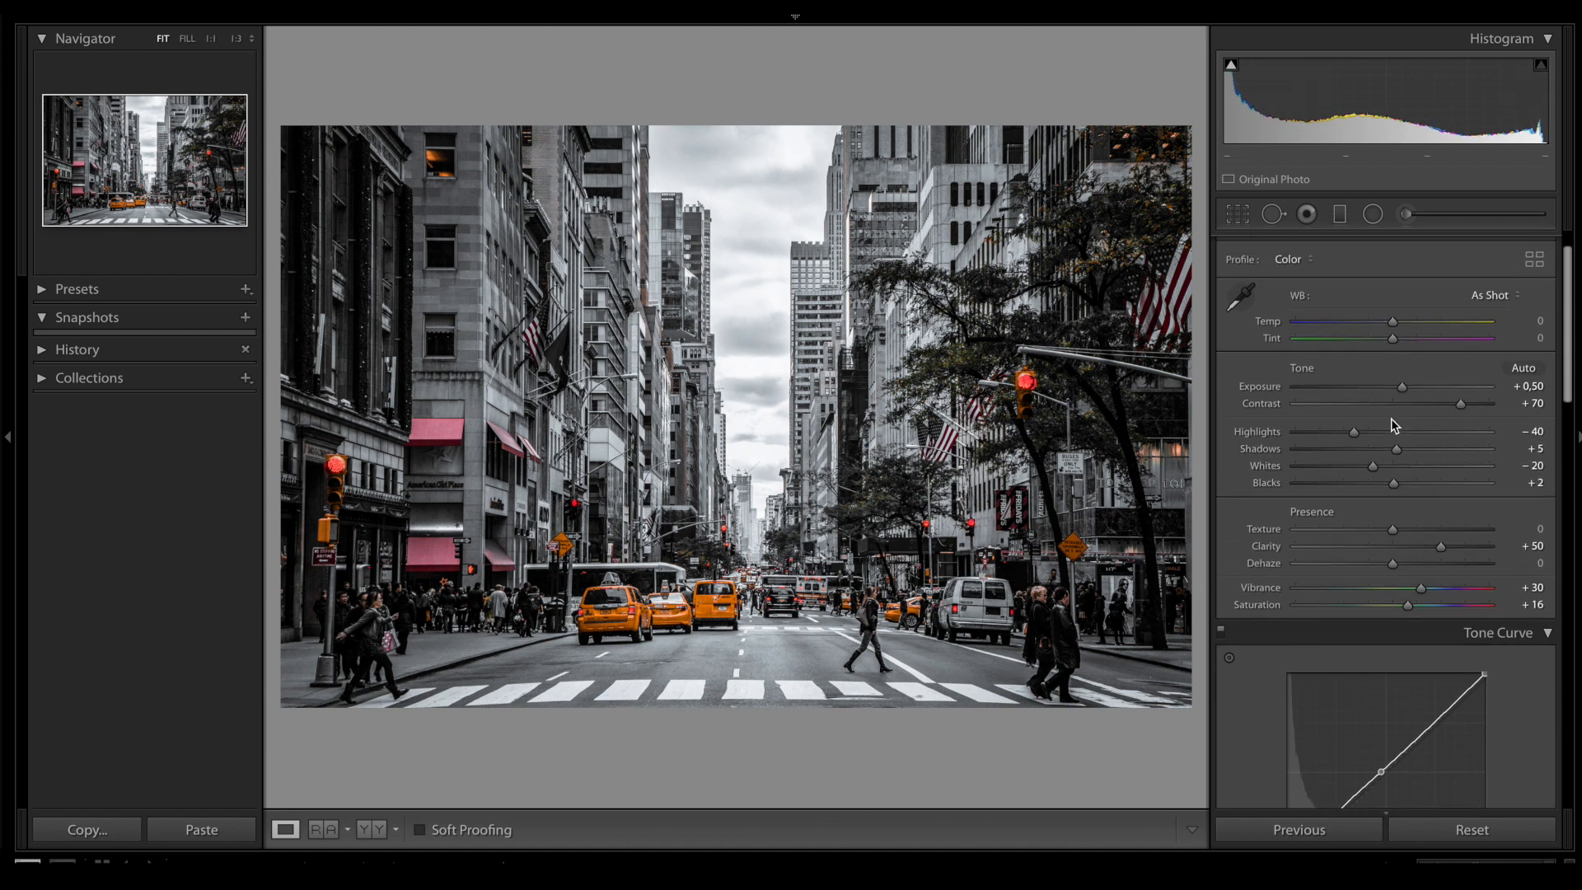
left_click_drag(1460, 402, 1464, 402)
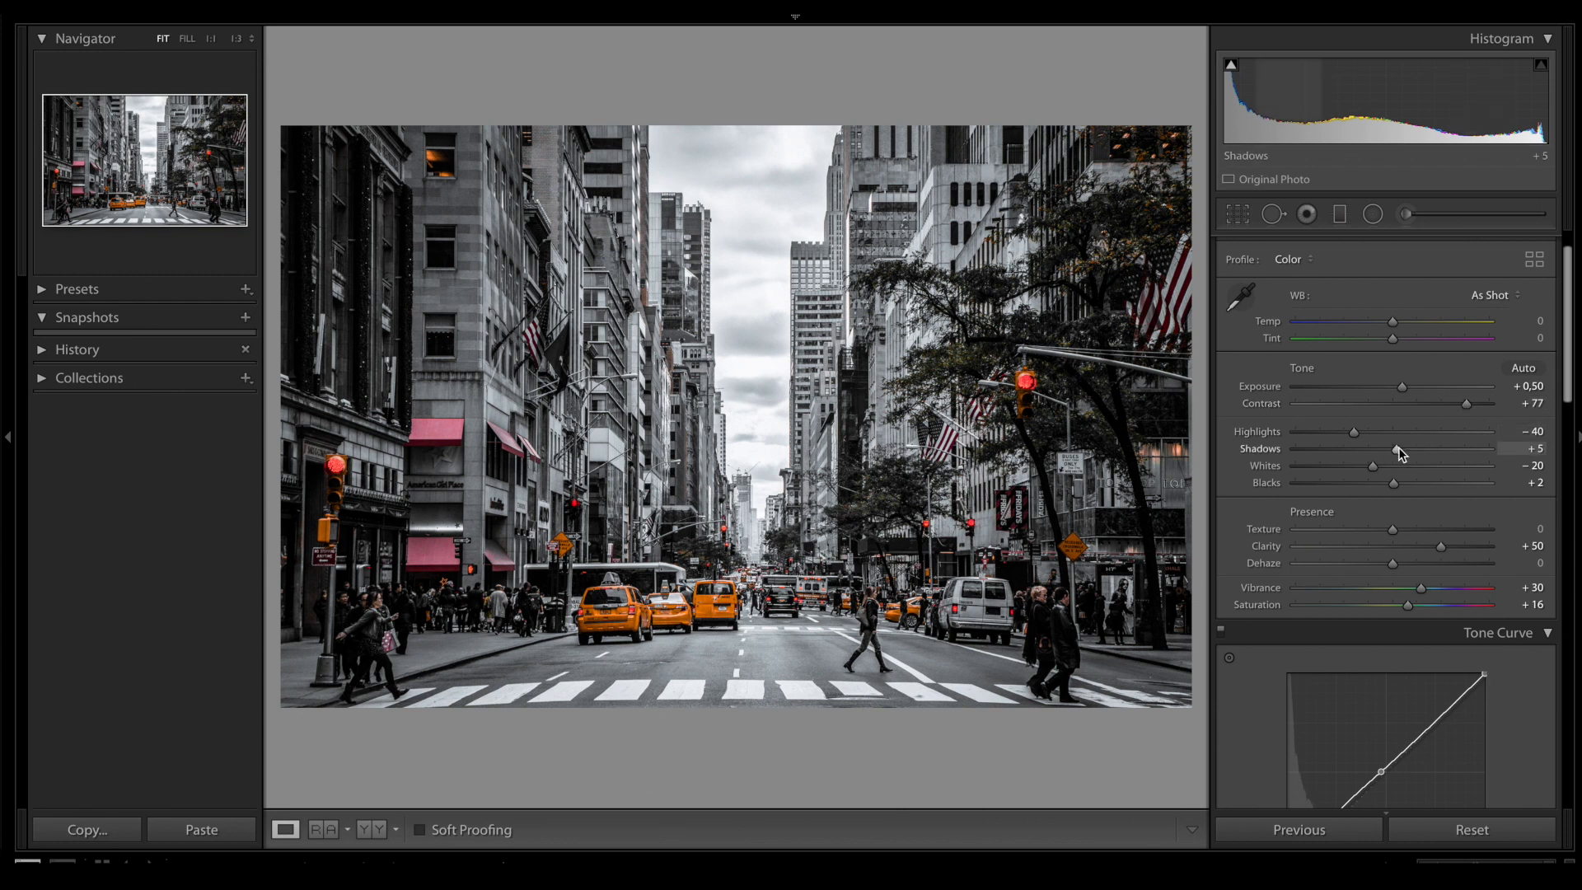
left_click_drag(1353, 432, 1329, 438)
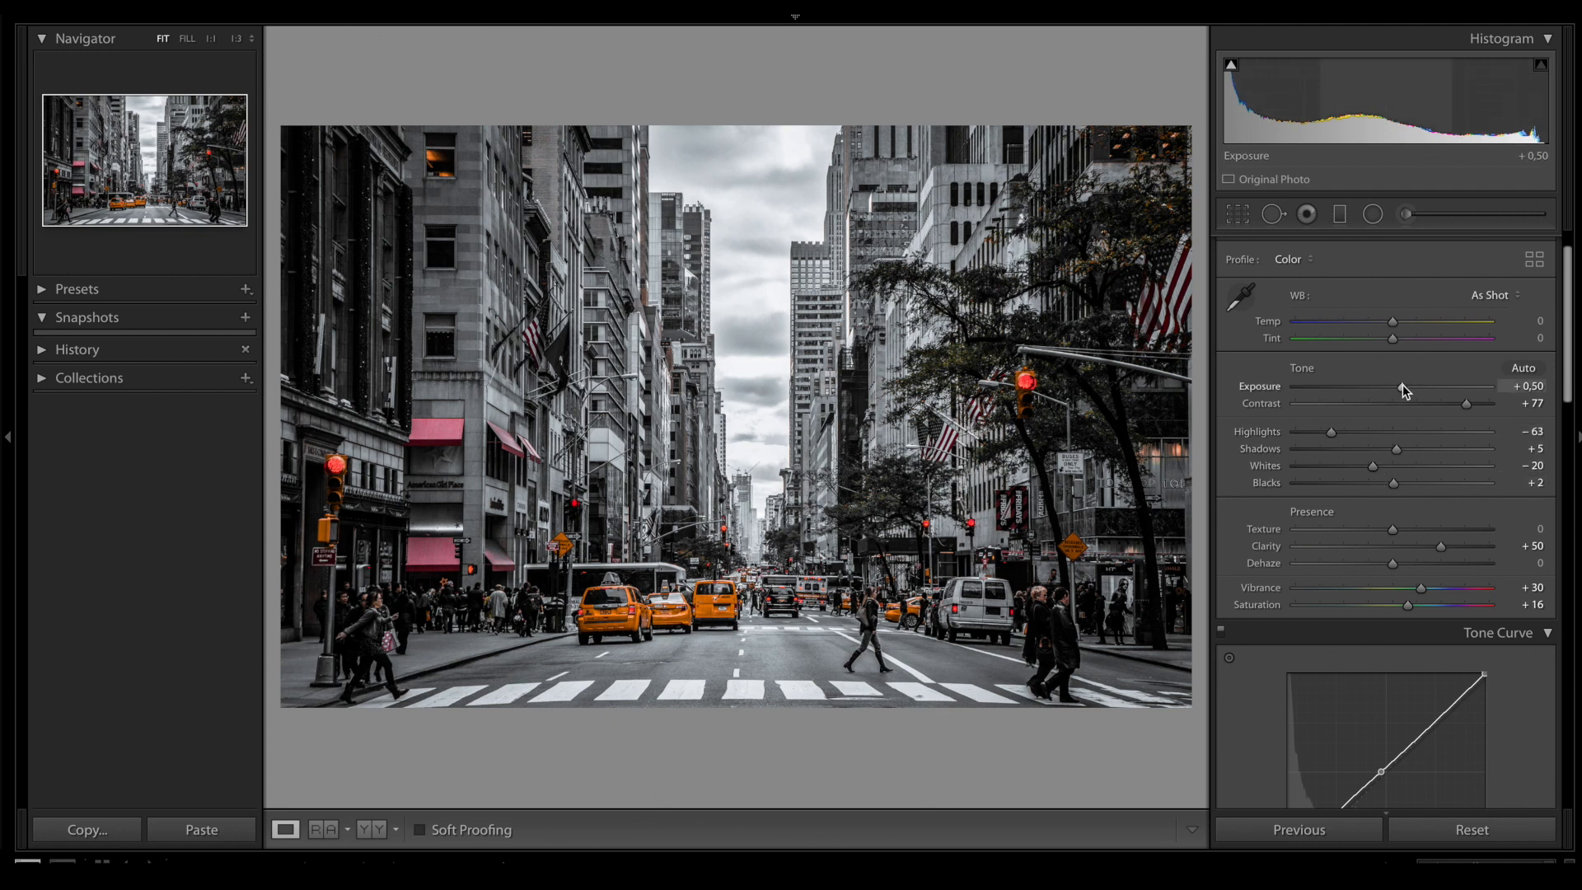
left_click_drag(1402, 384, 1398, 389)
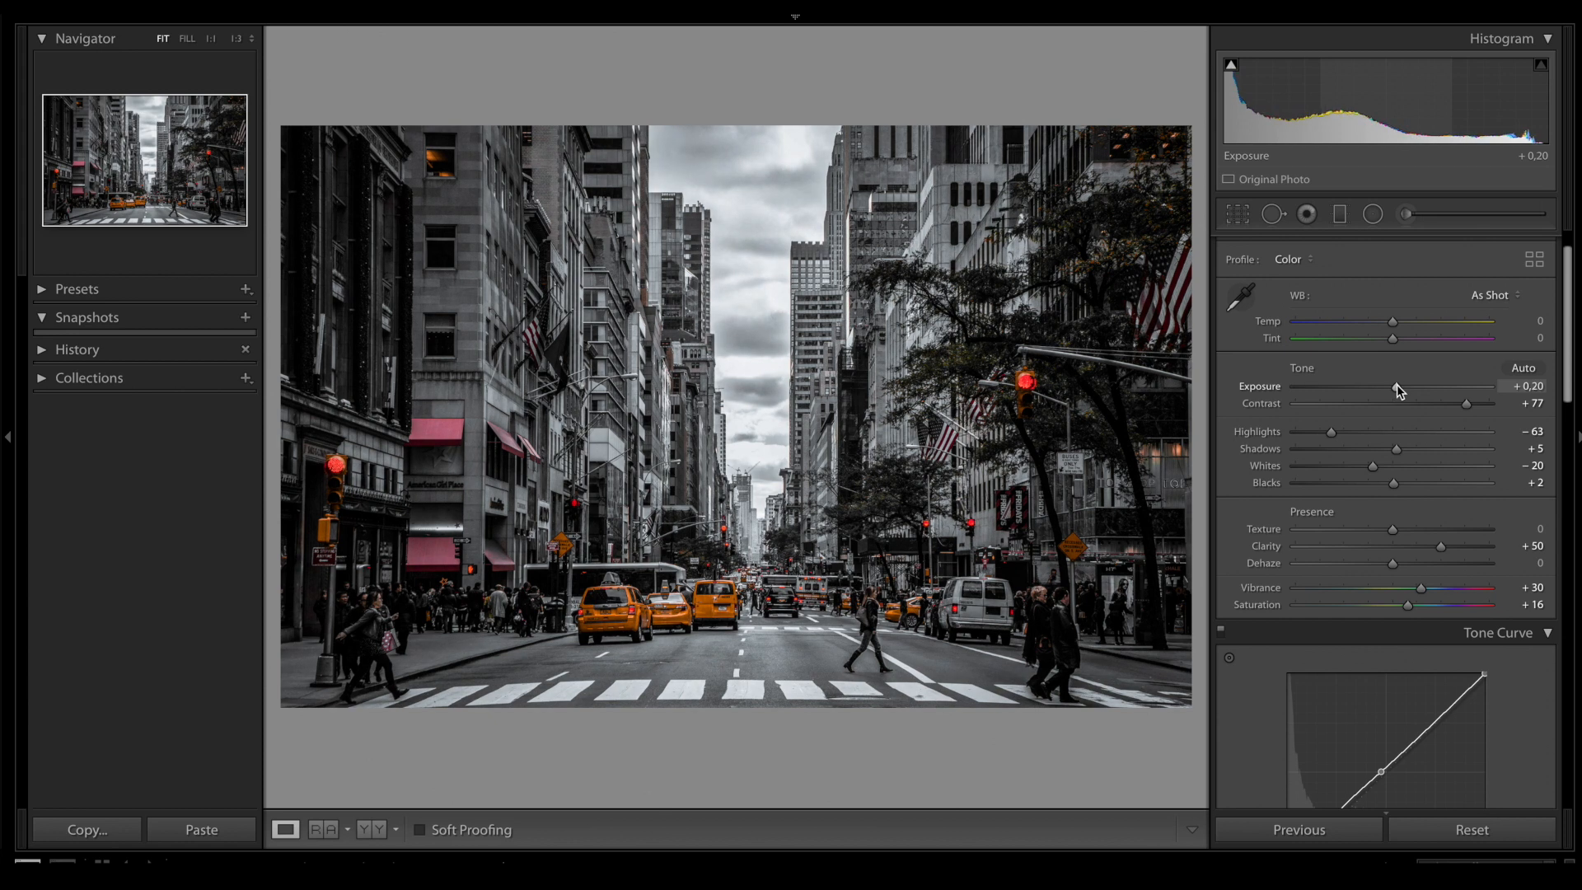
scroll(1401, 514, "down", 2)
scroll(1404, 514, "down", 1)
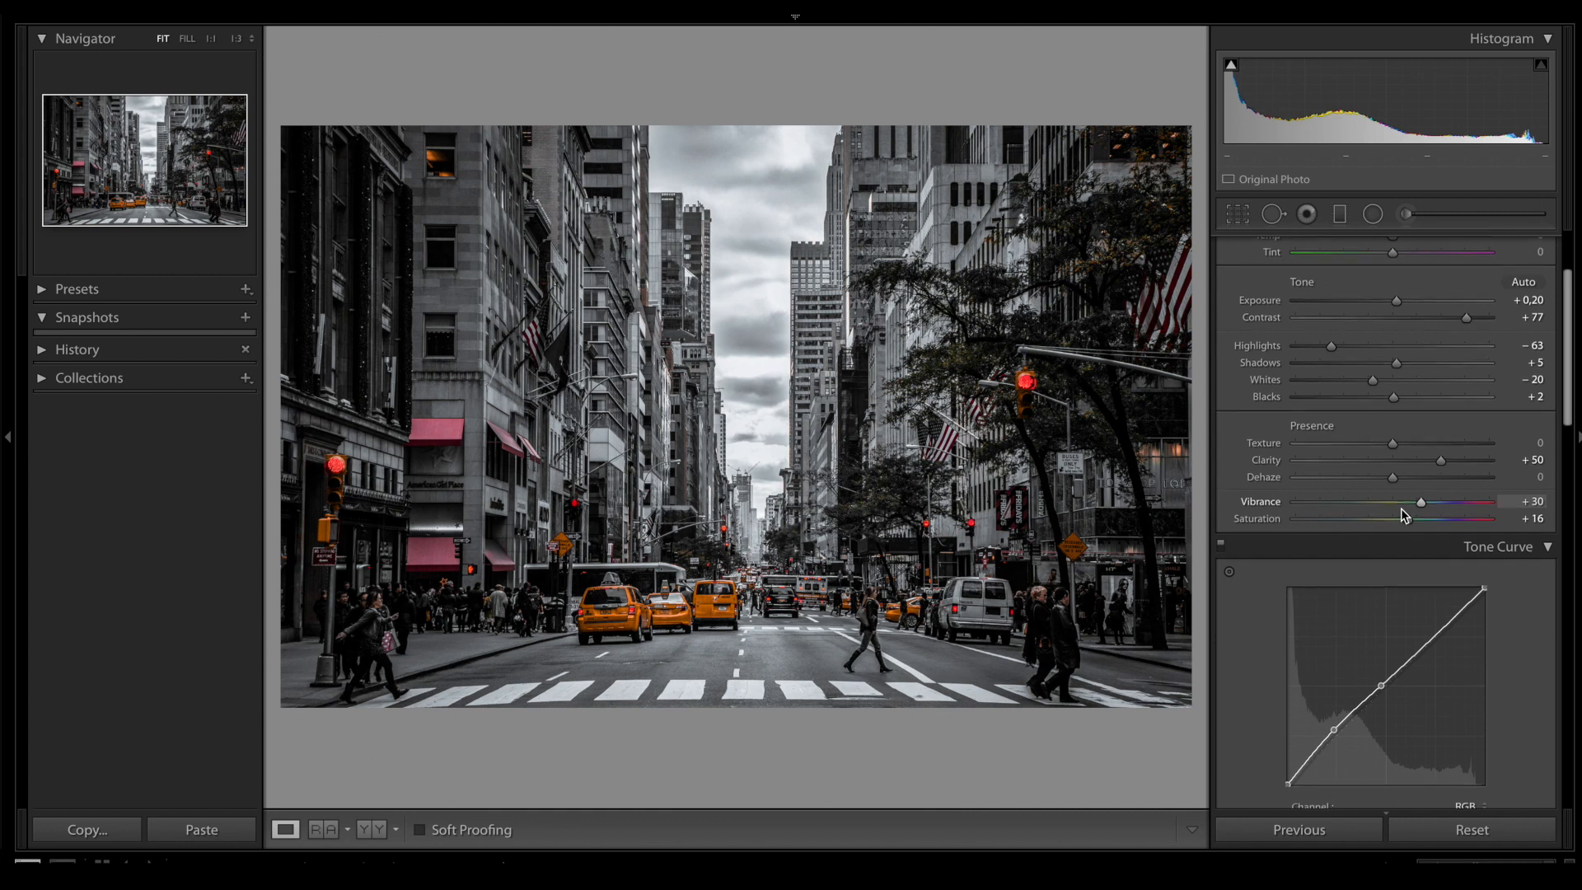
scroll(1403, 514, "up", 4)
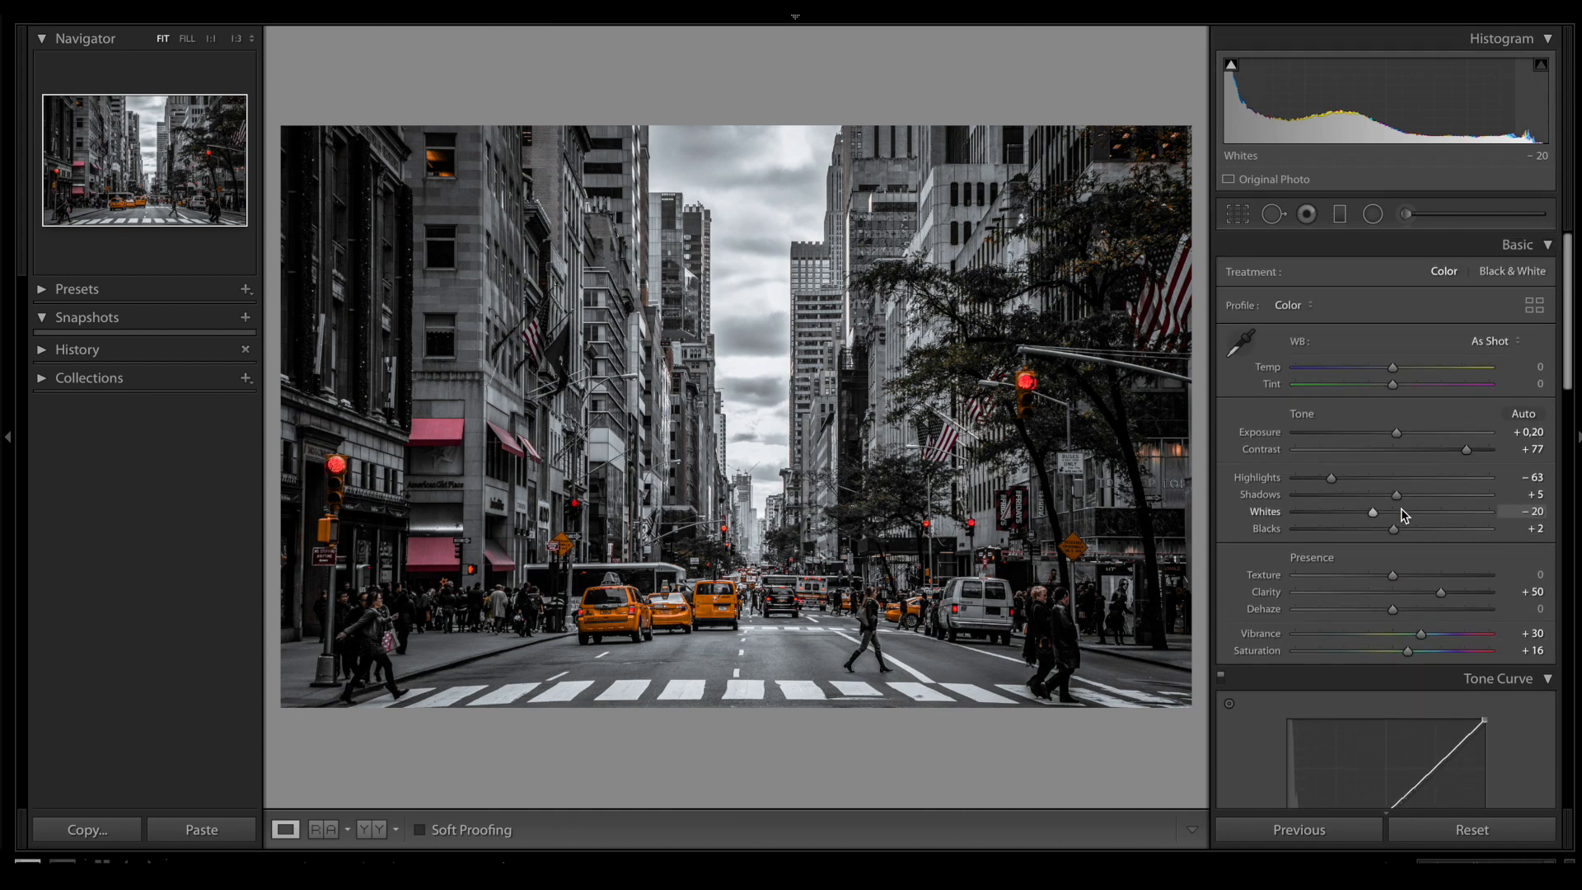